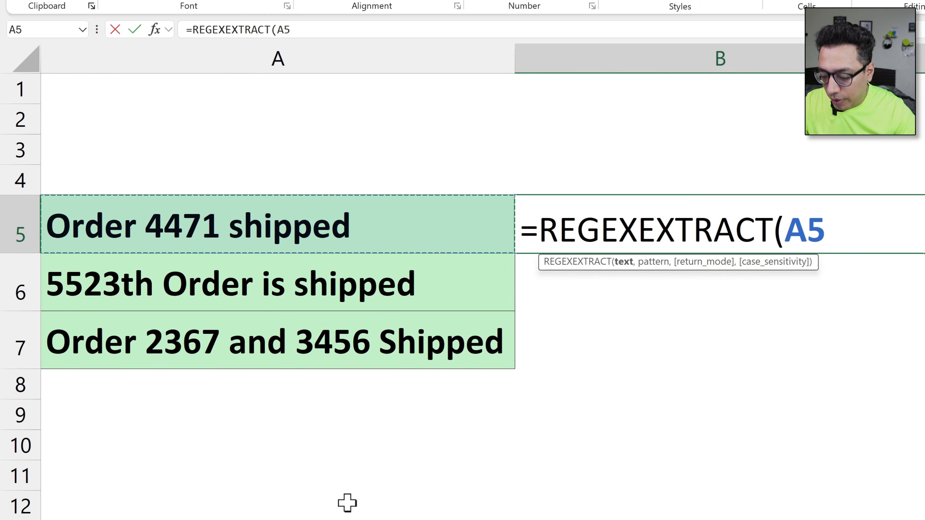
Step: Complete the REGEXEXTRACT formula in B5 on text A5 with the pattern "[0-9]"
text(,)
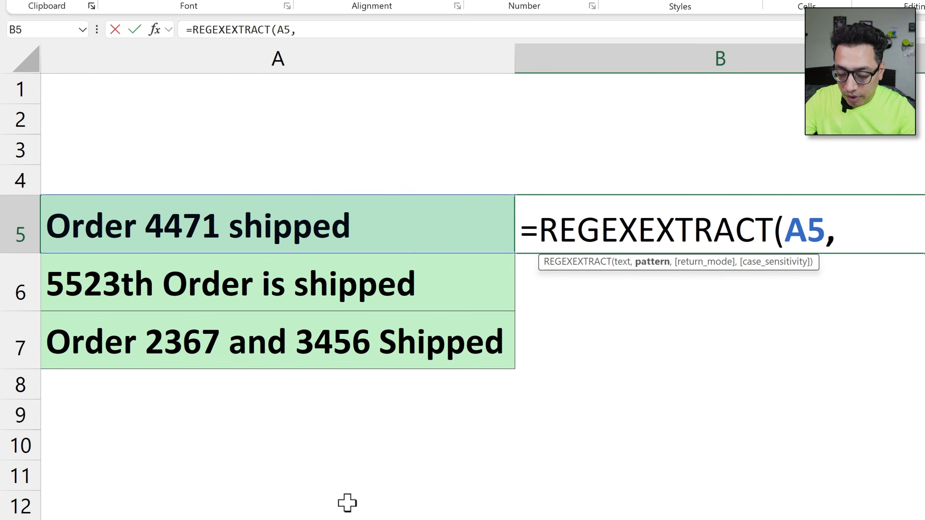
text([)
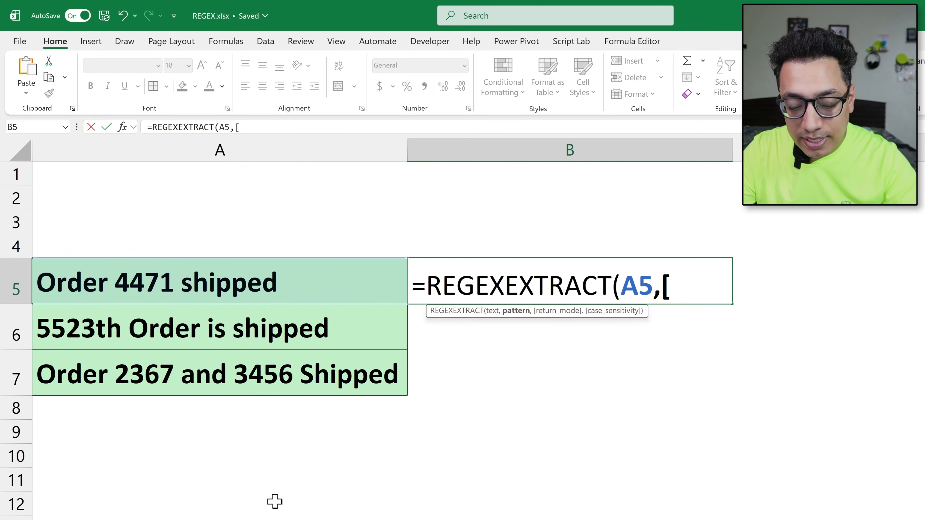
text(0-9)
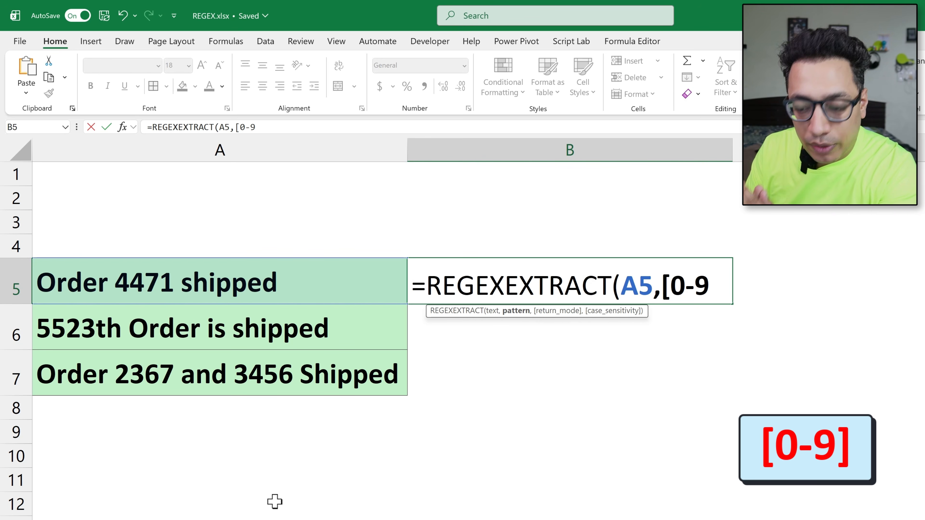
text(])
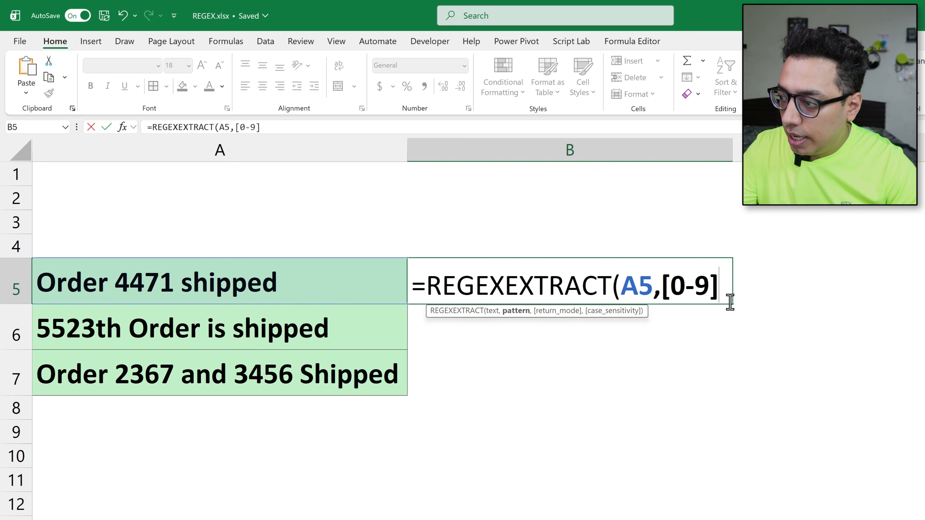
text(")
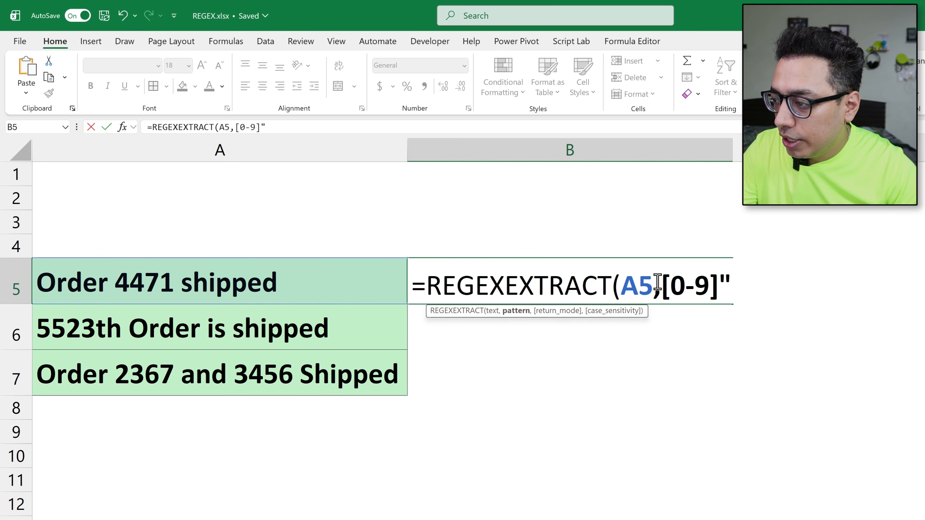
text(")
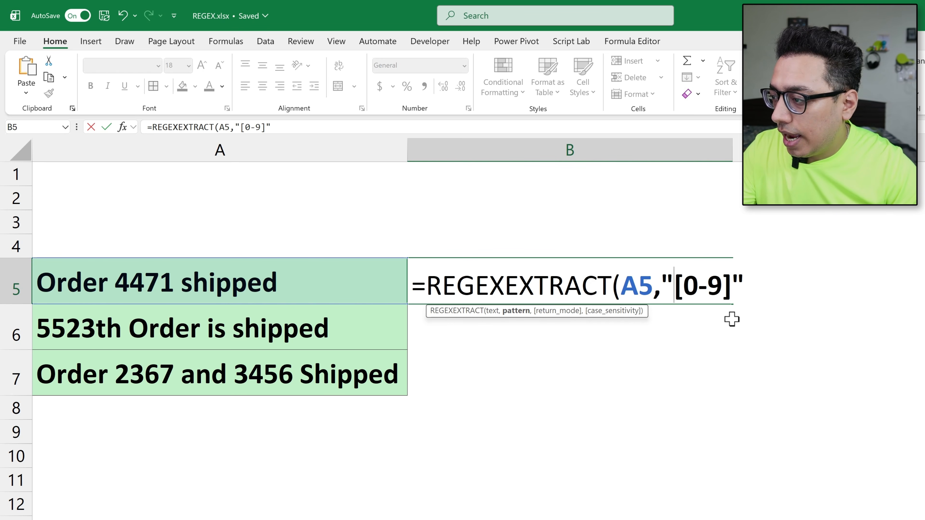
click(754, 280)
text())
key(Return)
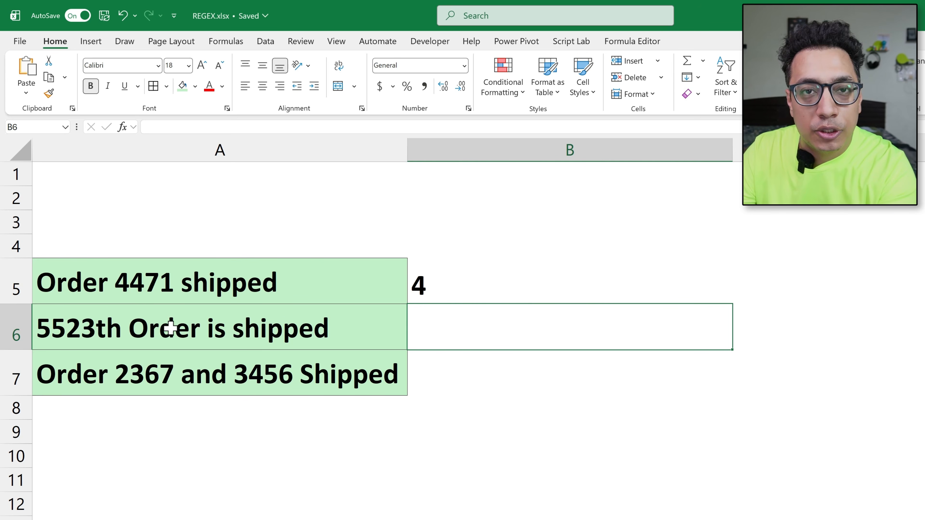
Step: Change the pattern in the B5 formula to "[0-9]+" so that it matches consecutive digits
click(456, 275)
double_click(559, 277)
click(735, 288)
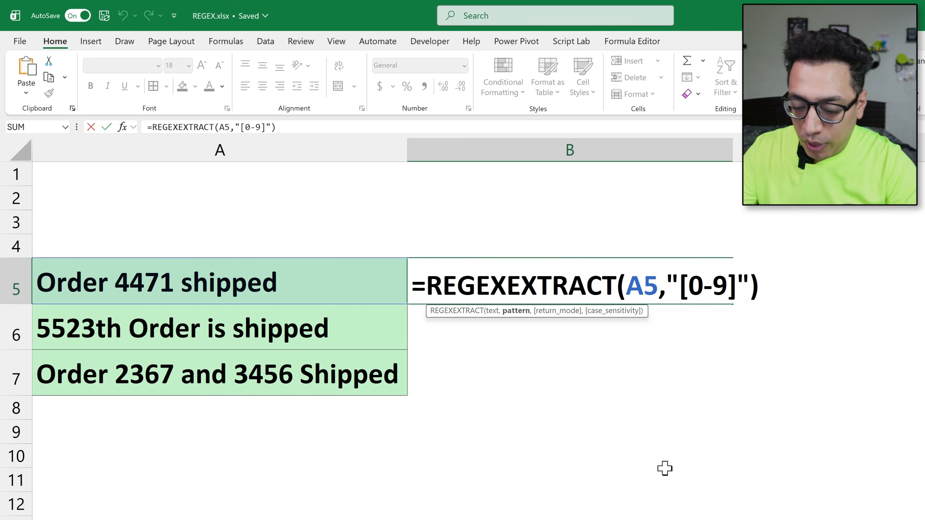
text(+)
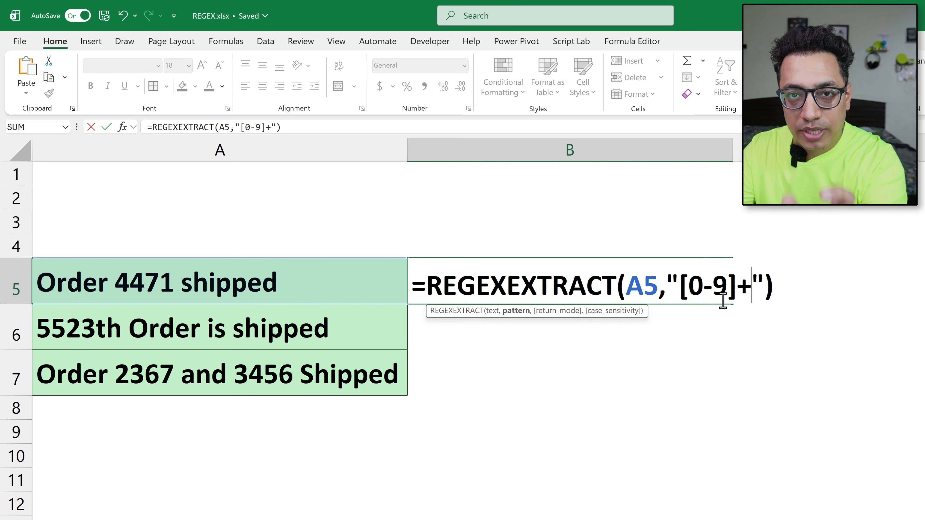
double_click(749, 299)
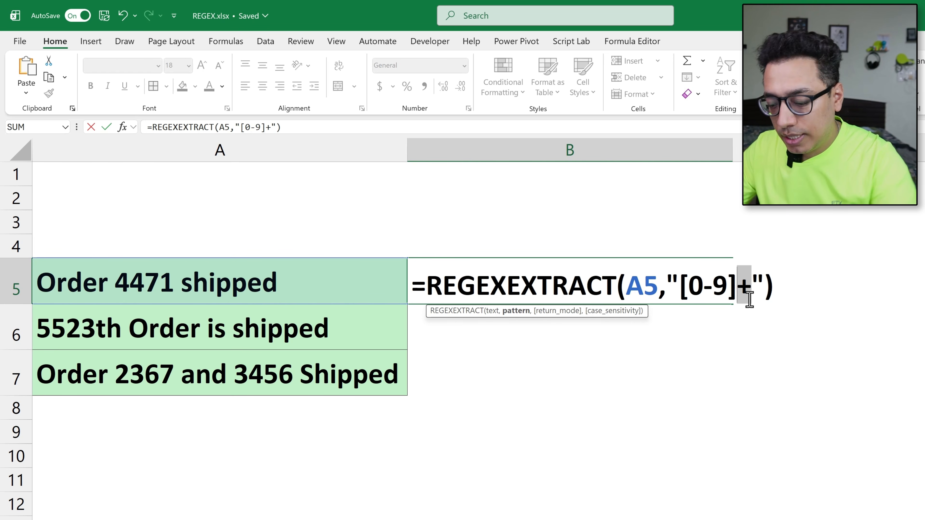
key(Return)
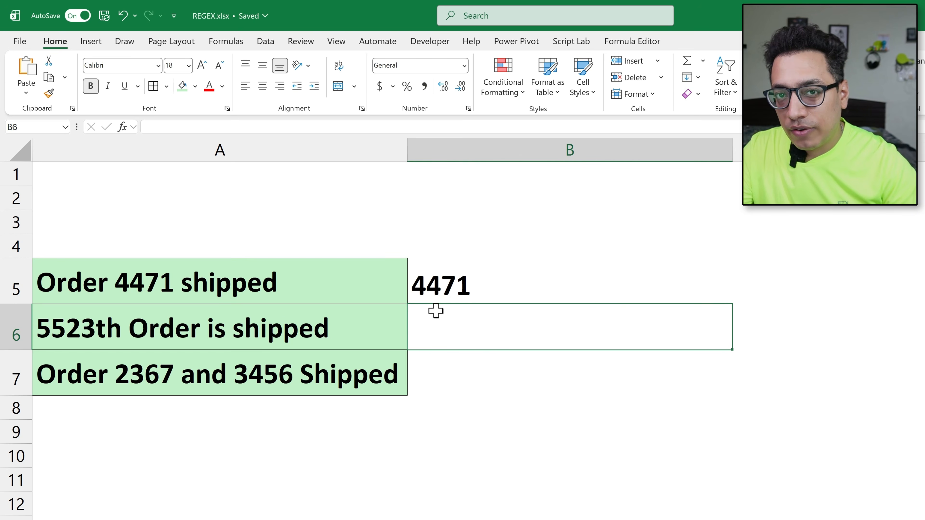
Step: Copy the B5 formula down through B7 and check the formula in B7 against its source text
click(471, 286)
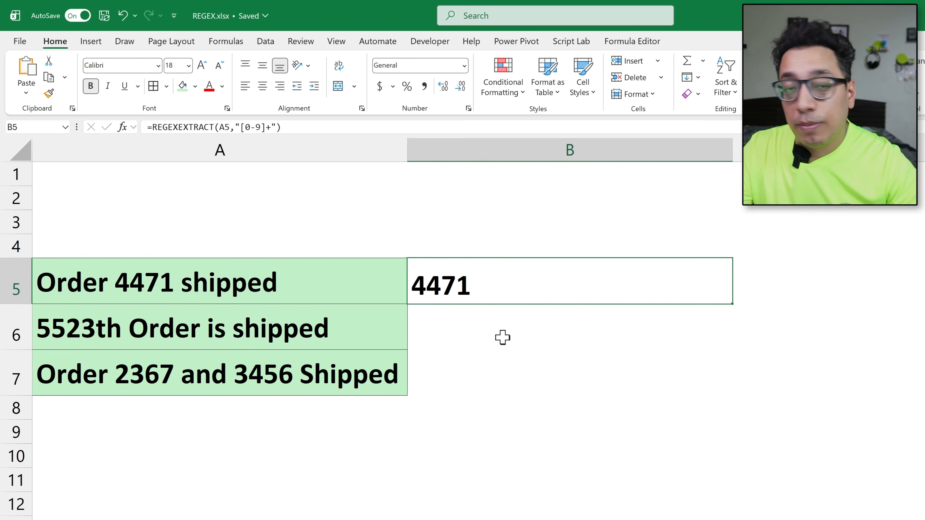
drag(729, 305, 731, 332)
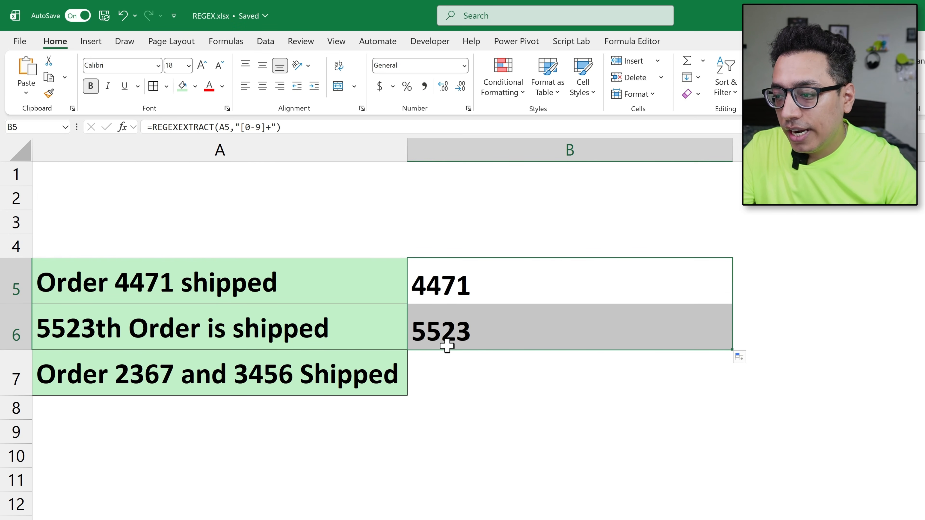
drag(733, 349, 729, 384)
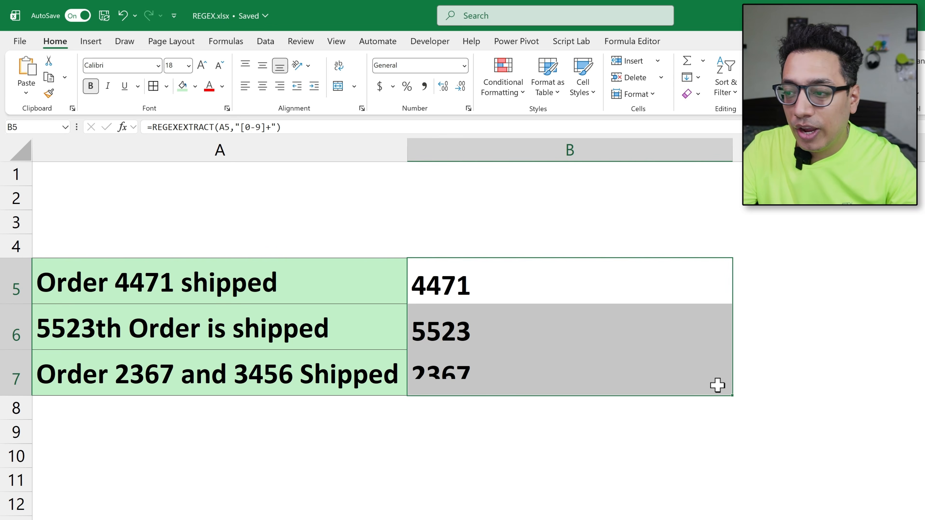
click(445, 386)
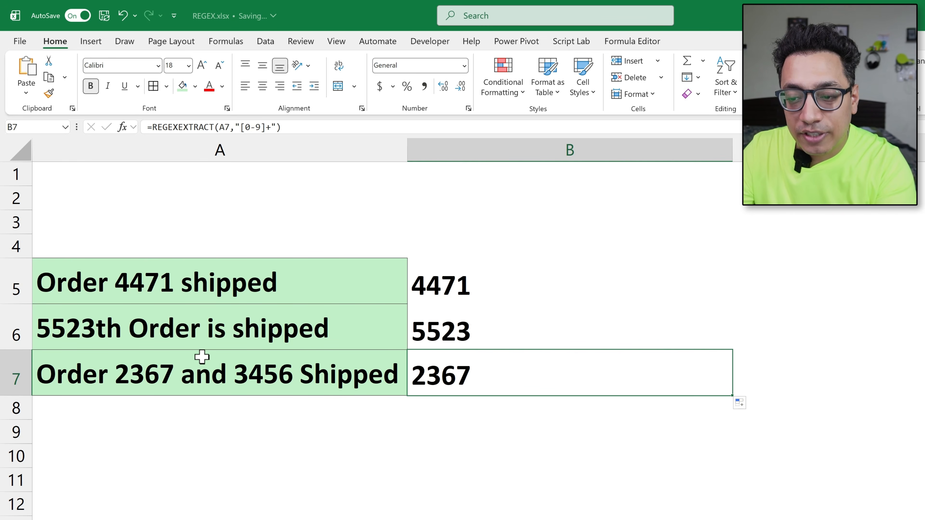
click(161, 389)
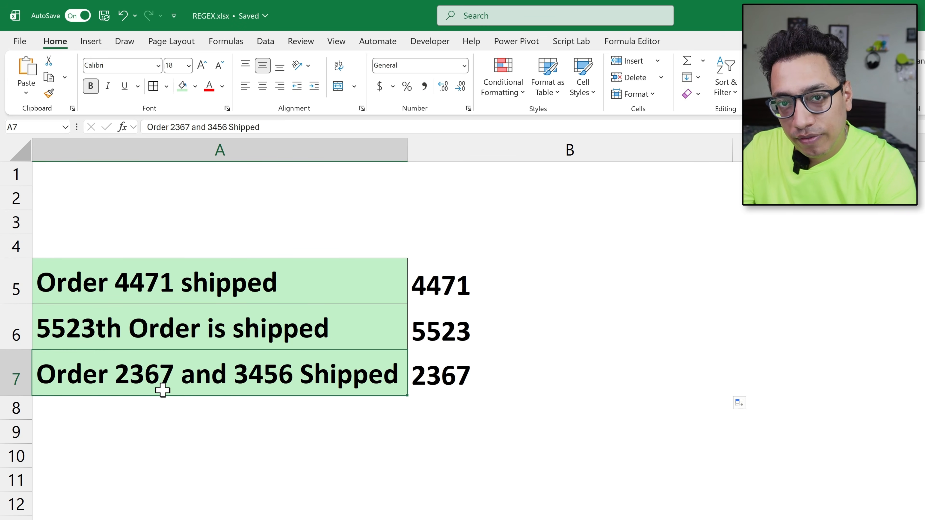
double_click(451, 378)
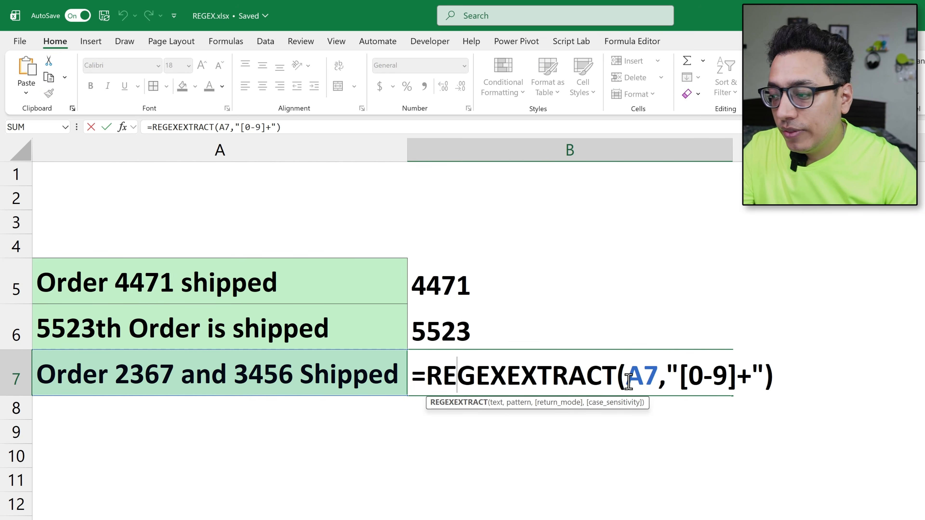
key(Escape)
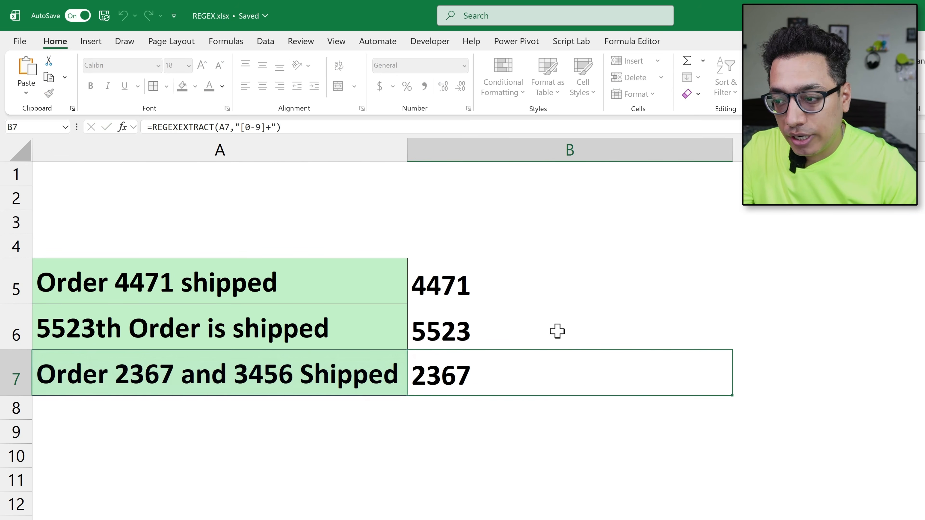
Step: Add the return mode 1 - All matches to the REGEXEXTRACT formula in B5
double_click(515, 285)
click(761, 277)
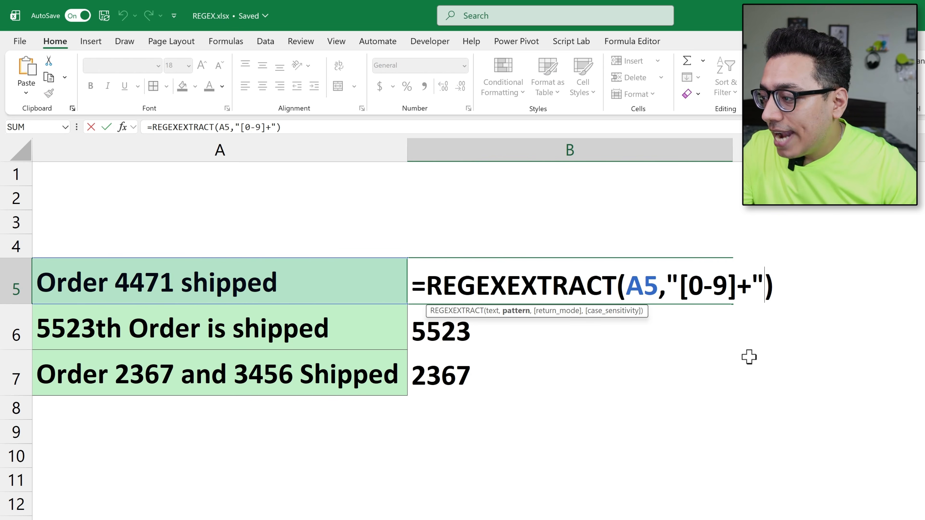
text(,)
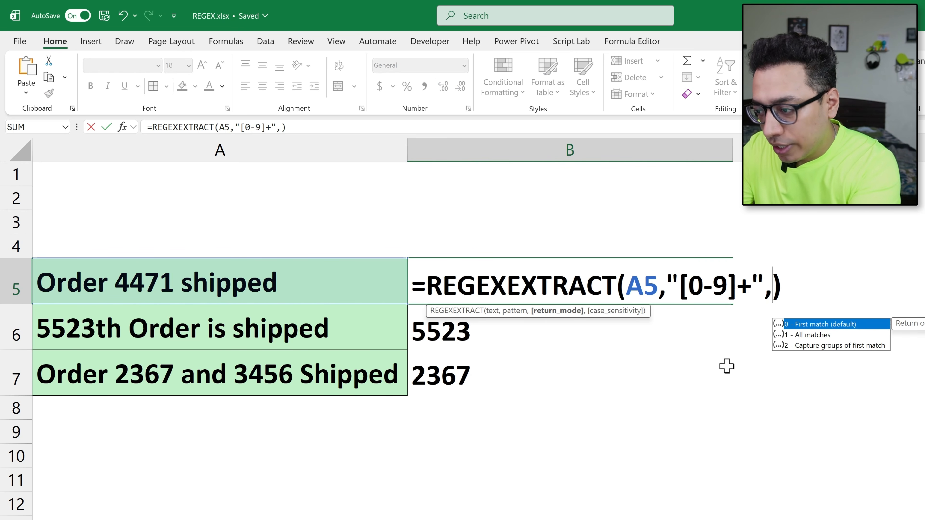
double_click(809, 336)
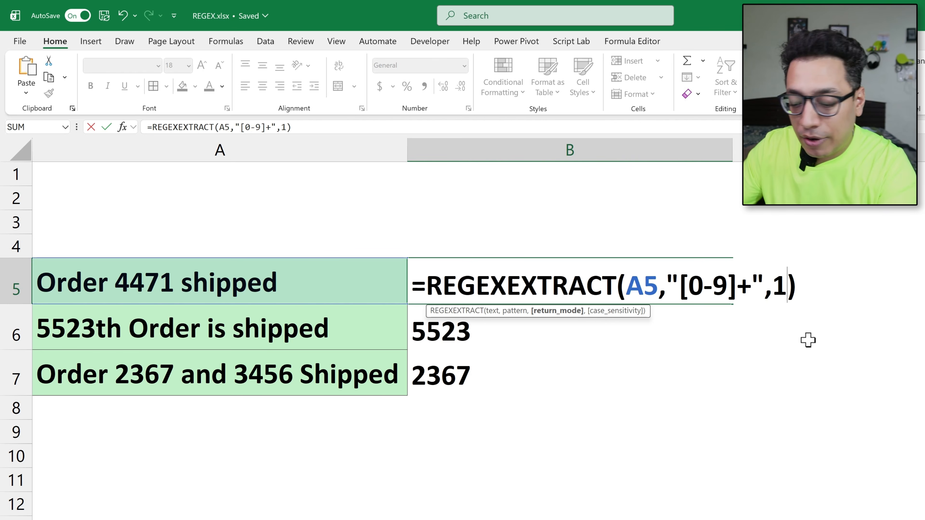
key(Return)
Step: Fill the updated B5 formula down over B6 and B7
key(Up)
key(shift+Down)
key(shift+Down)
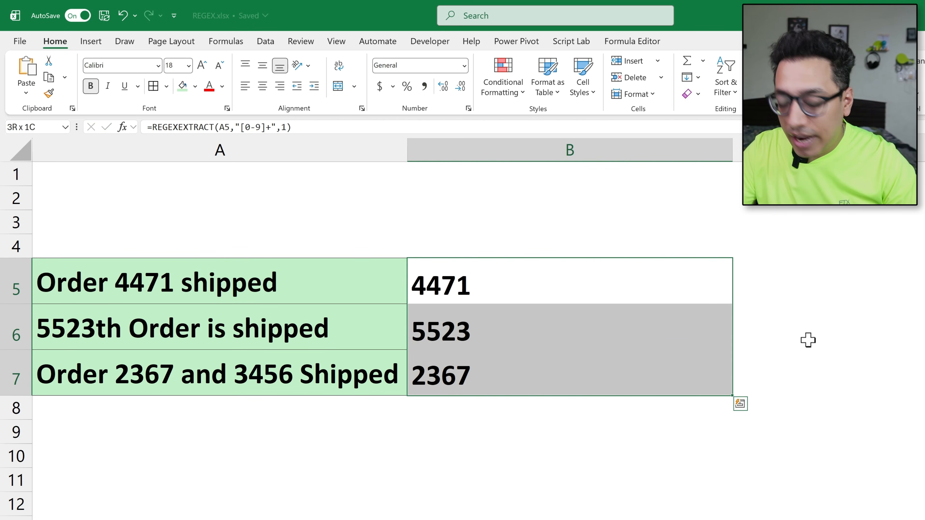
key(ctrl+q)
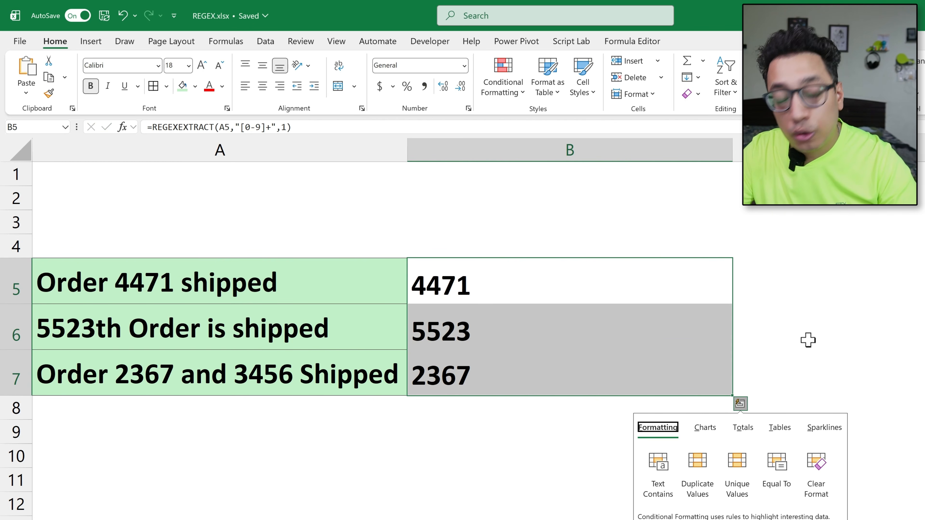
key(Escape)
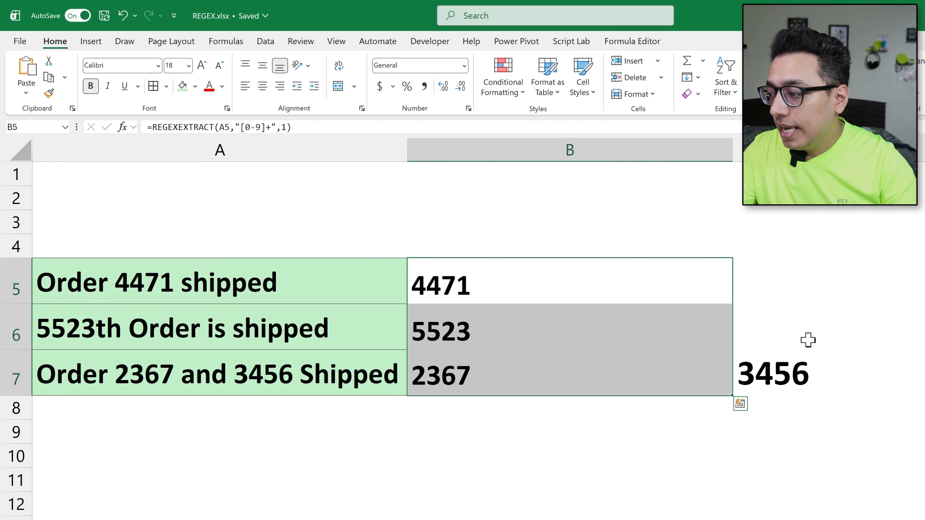
click(710, 383)
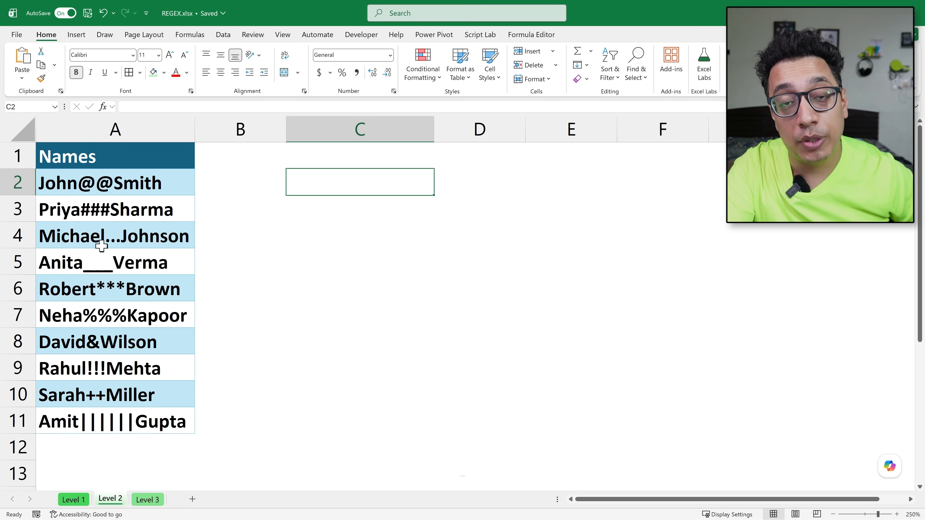
Step: Start a REGEXREPLACE formula in C2 of the Level 2 sheet with A2 as the text argument
text(=Re)
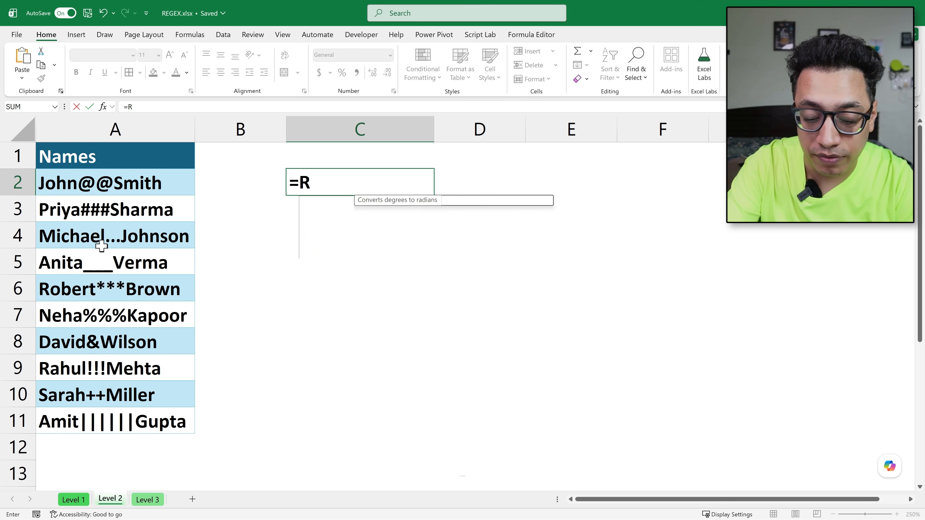
key(Down)
key(Down)
key(Down)
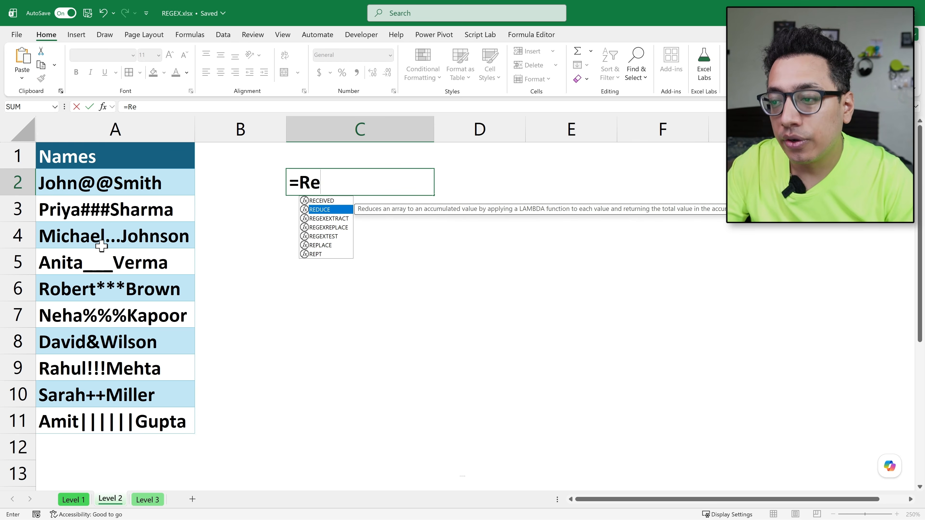
key(Tab)
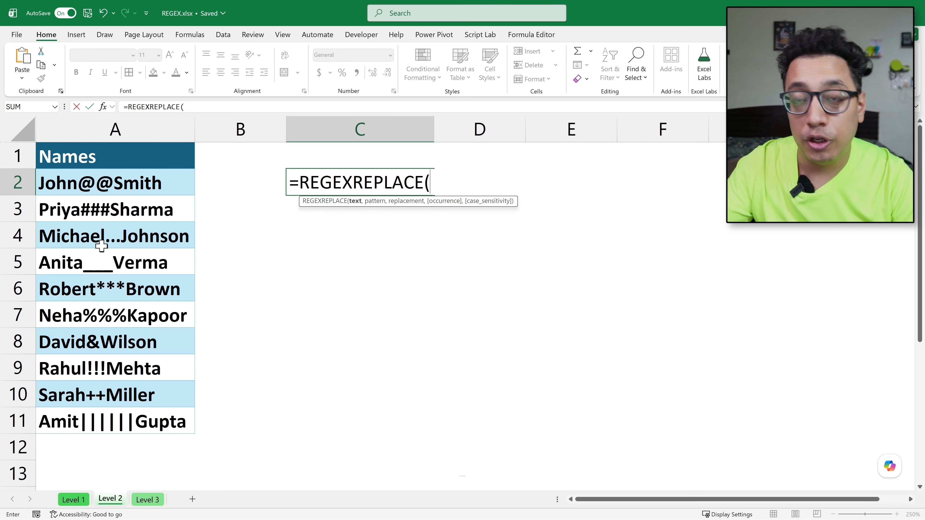
key(Left)
key(Left)
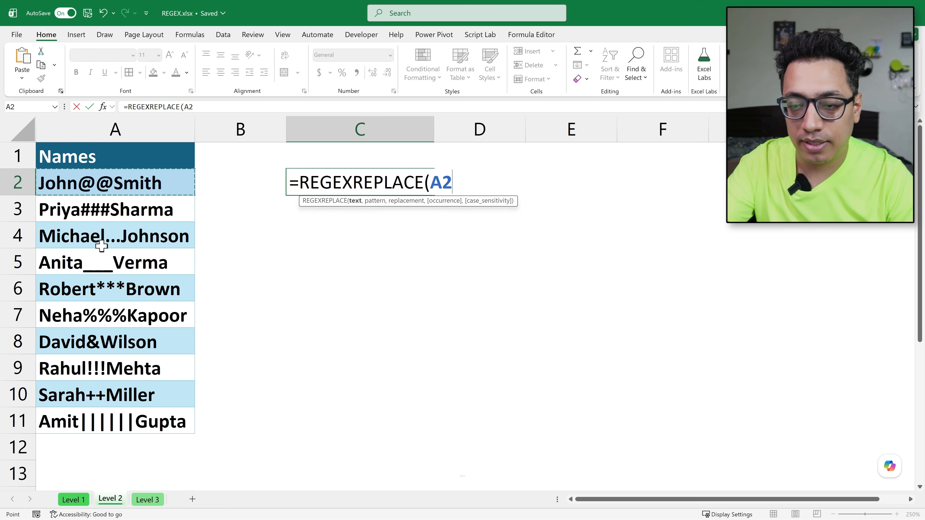
text(,)
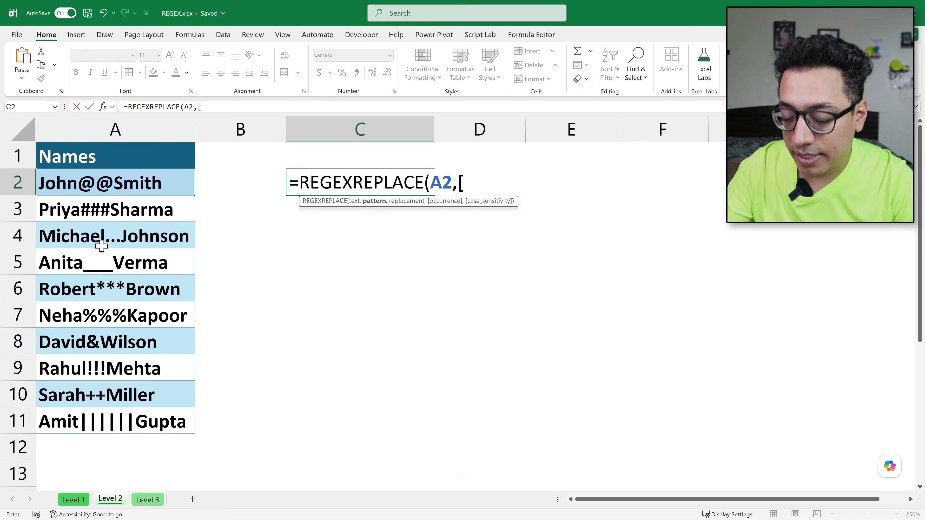
Step: Enter [A-Za-z]+ as the pattern argument of the REGEXREPLACE formula in C2
text([A-Z)
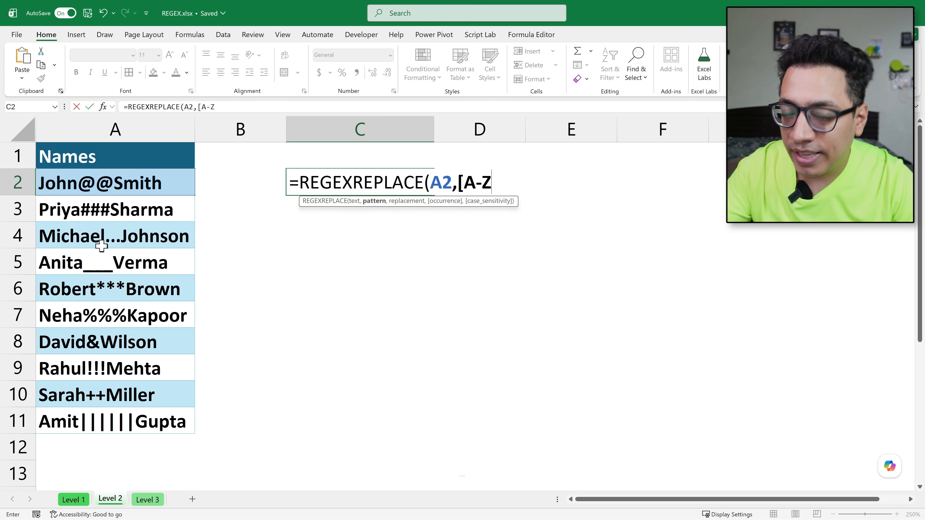
text(a-z)
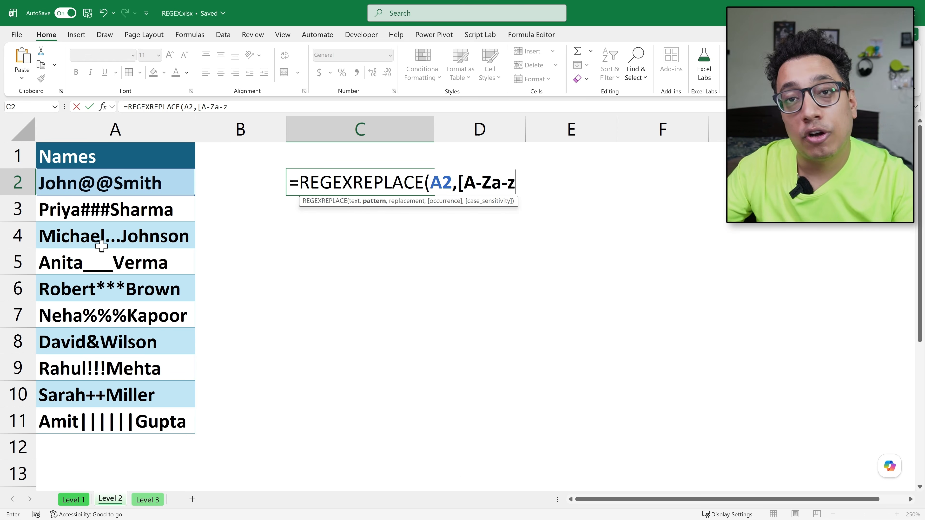
text(])
key(BackSpace)
text(]+)
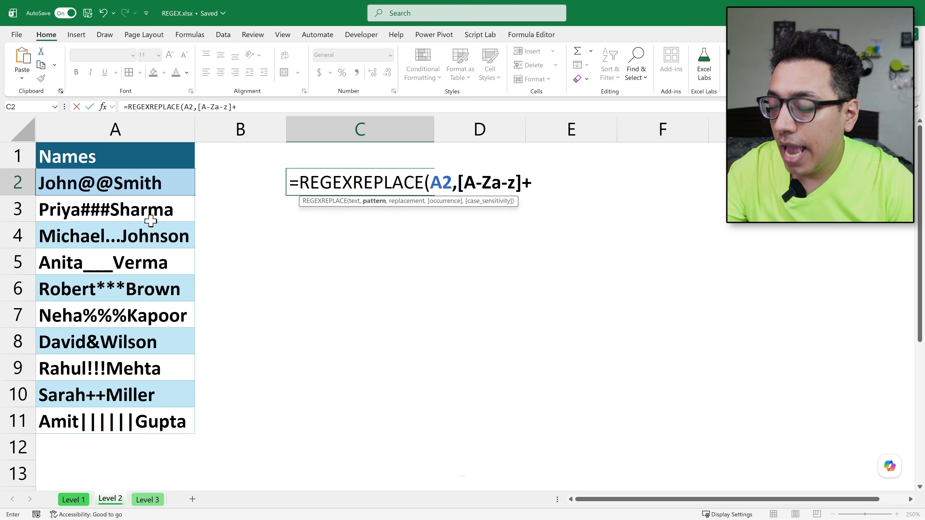
Step: Negate the character class in the C2 pattern with a caret so it reads [^A-Za-z]+
click(457, 182)
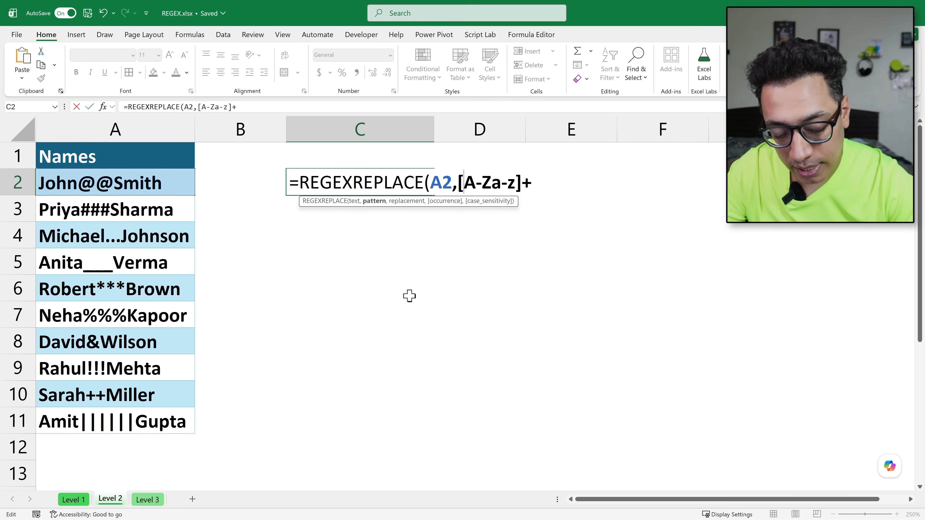
text(^)
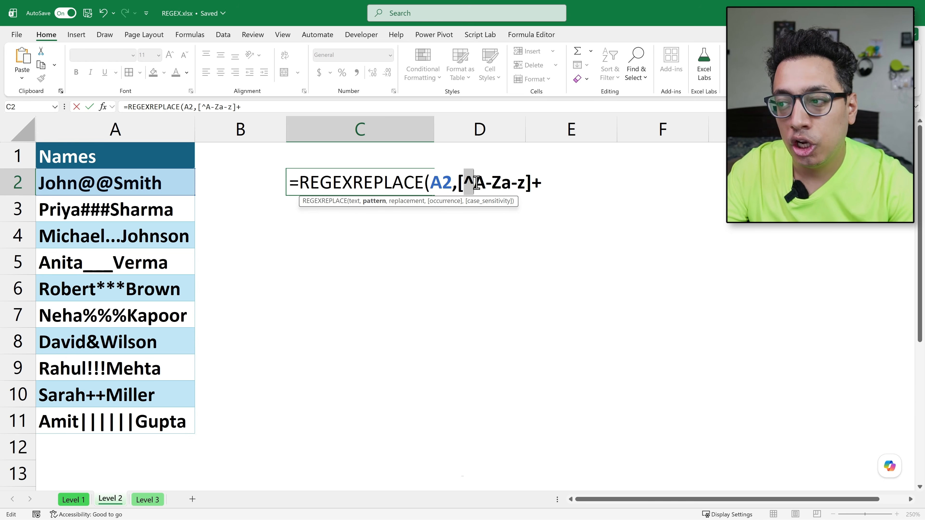
drag(476, 182, 527, 182)
click(507, 183)
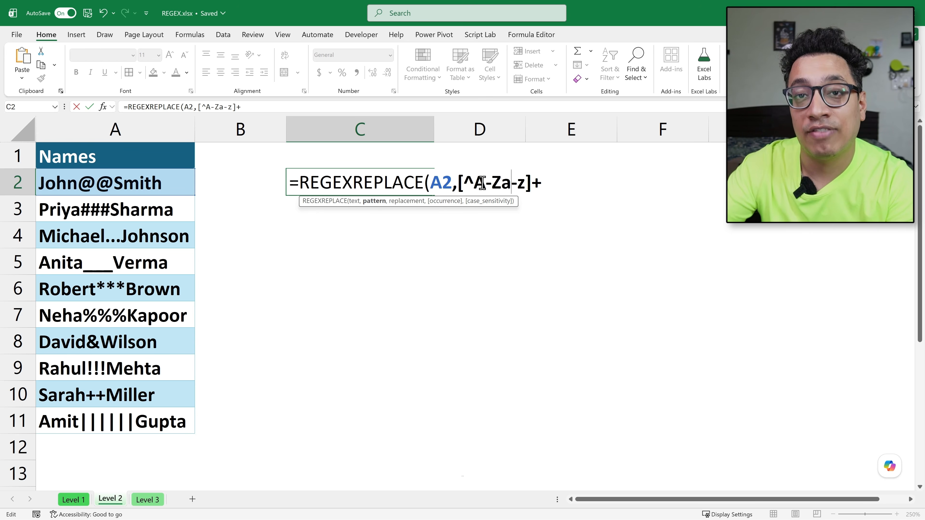
Step: Enclose the pattern in double quotes, add a single space " " as the replacement, and complete the REGEXREPLACE formula in C2
key(Left)
key(Left)
key(Left)
key(Left)
key(Left)
key(Left)
text(")
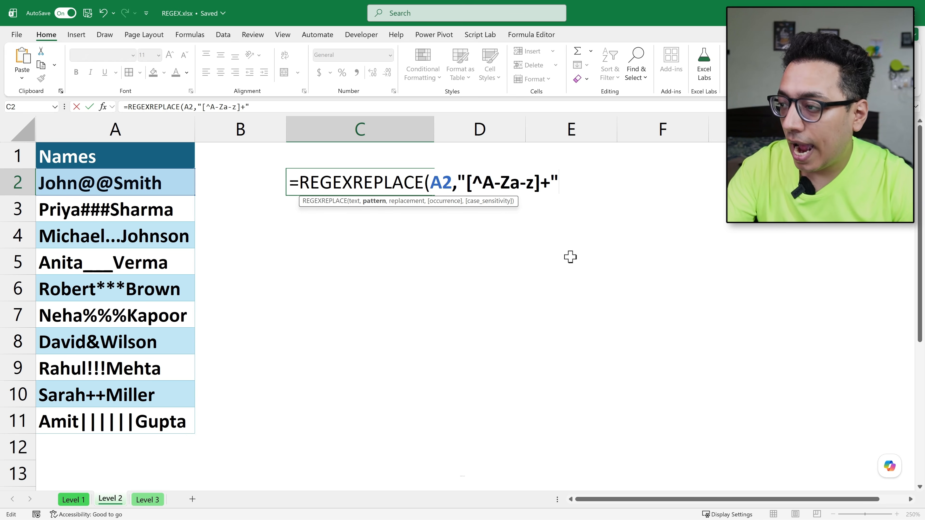
text(," "))
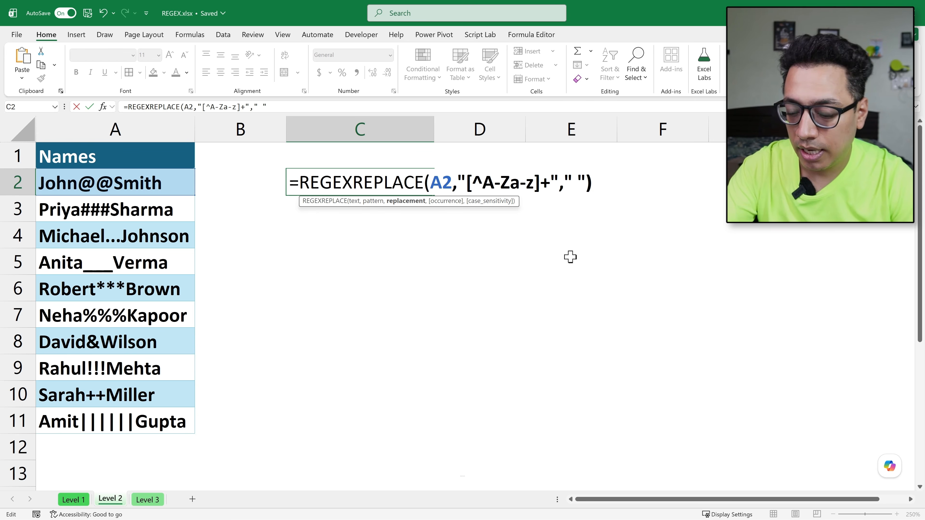
key(ctrl+Return)
Step: Fill the REGEXREPLACE formula from C2 down through C11, alongside the last name in the list
key(Down)
key(Left)
key(Down)
key(Down)
key(Down)
key(Down)
key(Down)
key(Down)
key(Down)
key(Down)
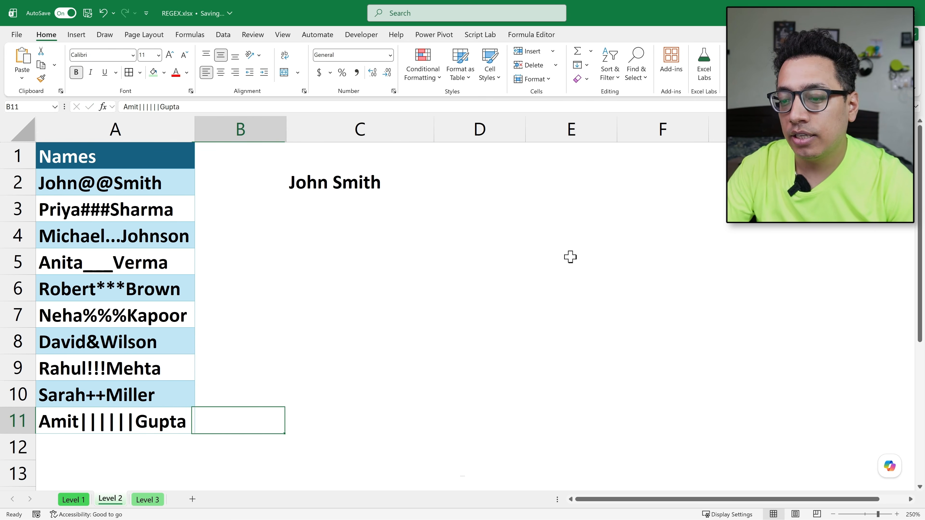
key(Right)
key(ctrl+shift+Up)
key(ctrl+d)
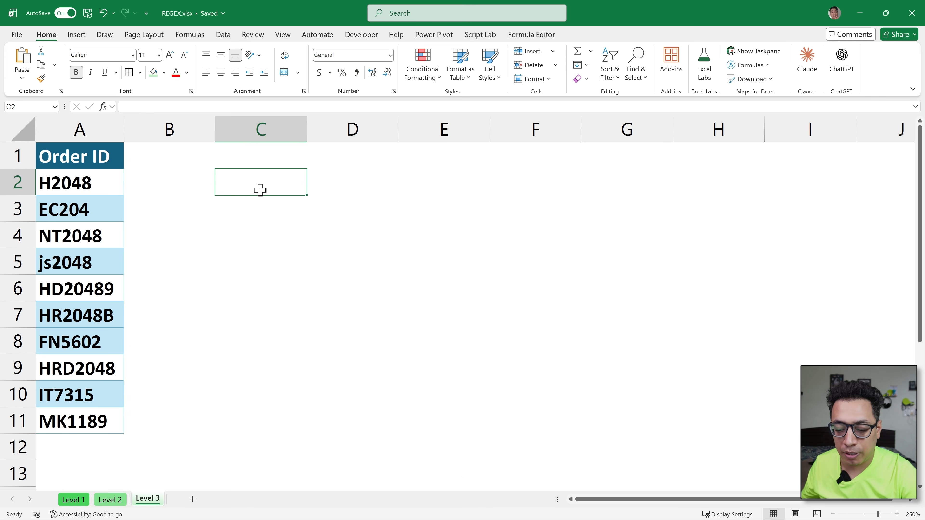
Step: Start a REGEXTEST formula in C2 of the Level 3 sheet with A2 as the text argument
text(=R)
key(Down)
key(Down)
key(Down)
key(Down)
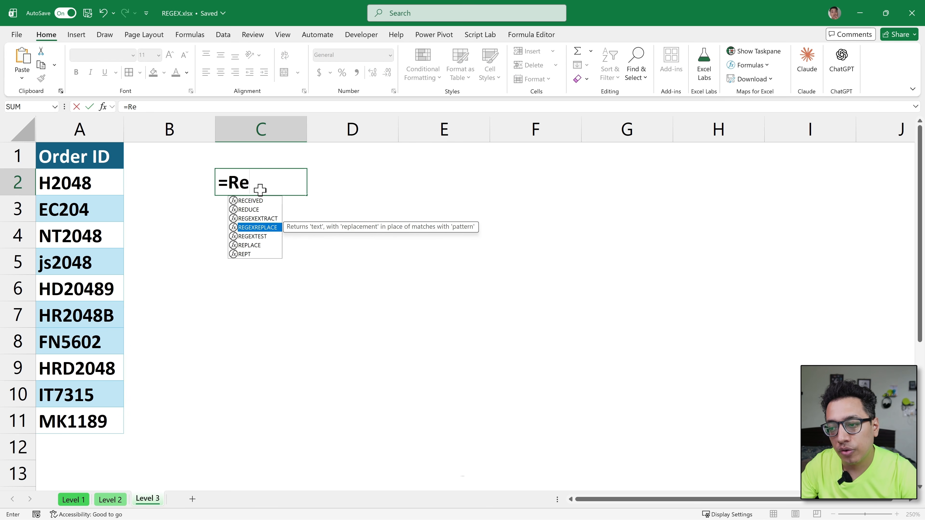
key(Tab)
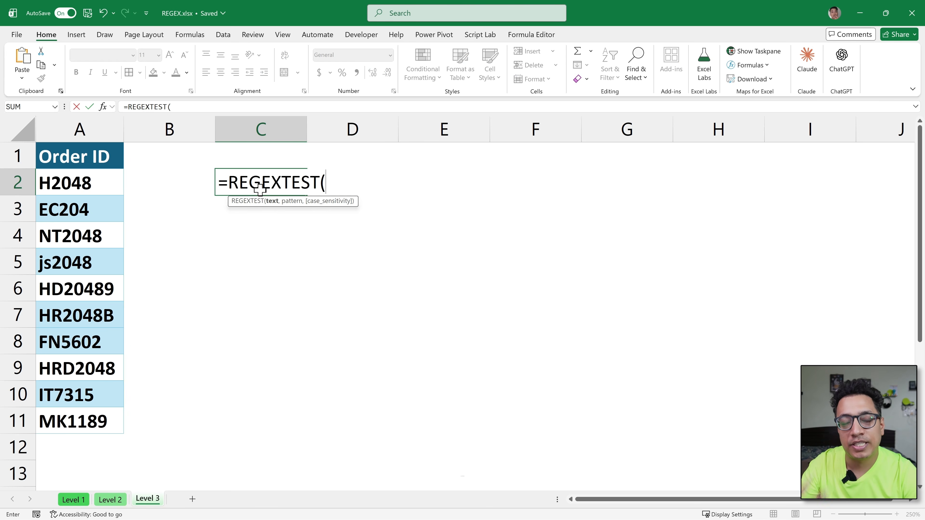
key(Left)
key(Left)
key(BackSpace)
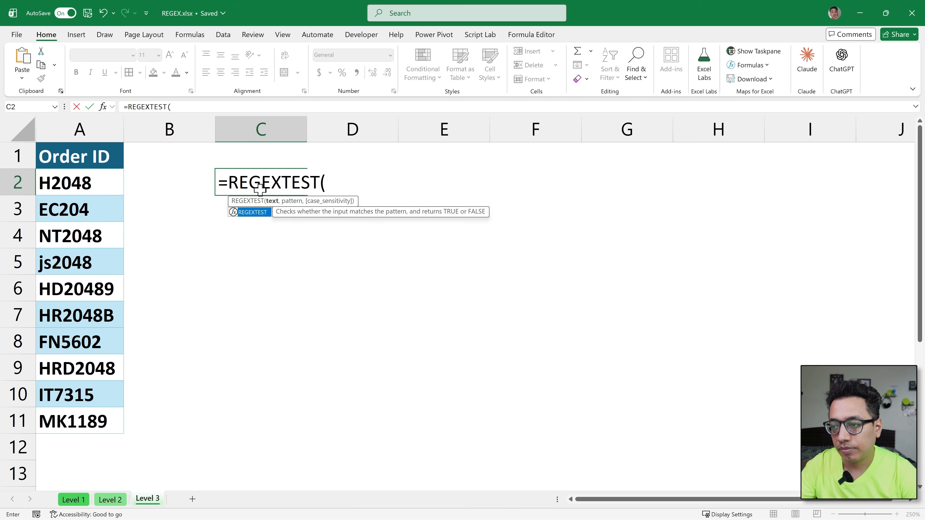
key(Left)
key(Left)
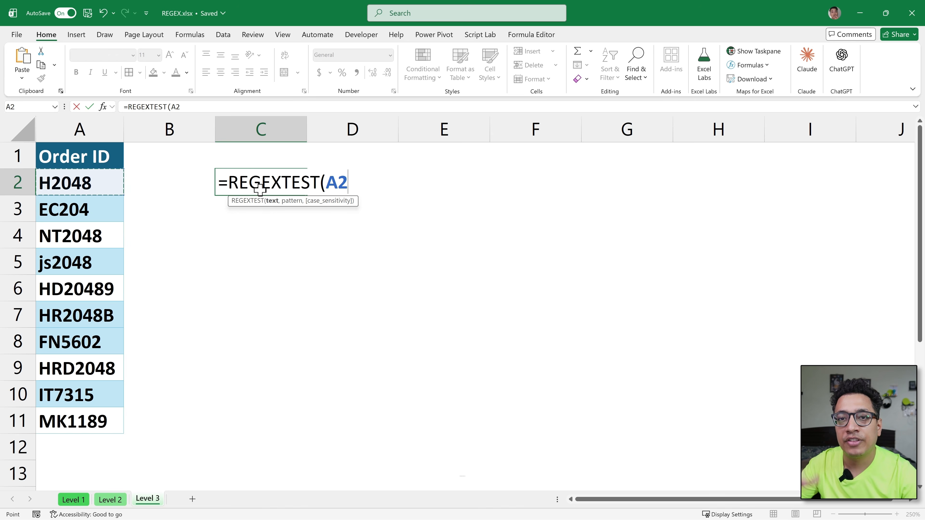
text(,)
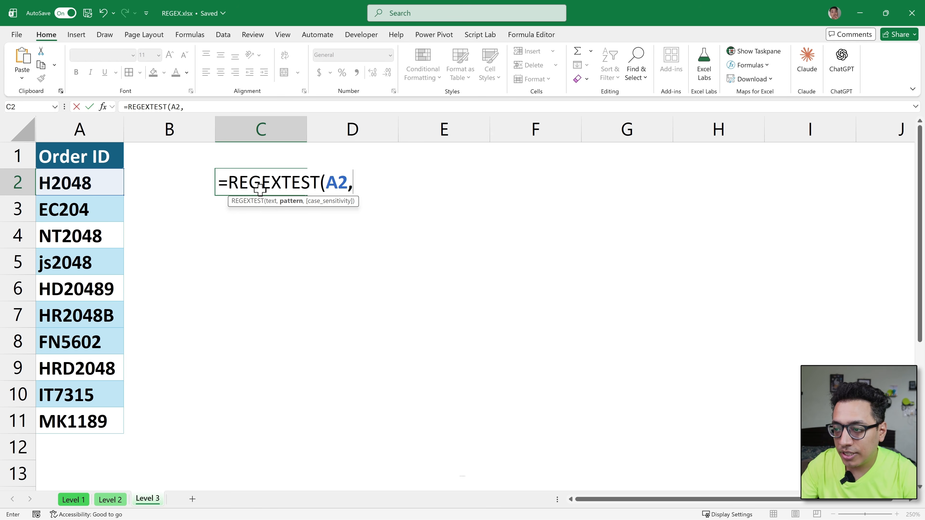
text([A-)
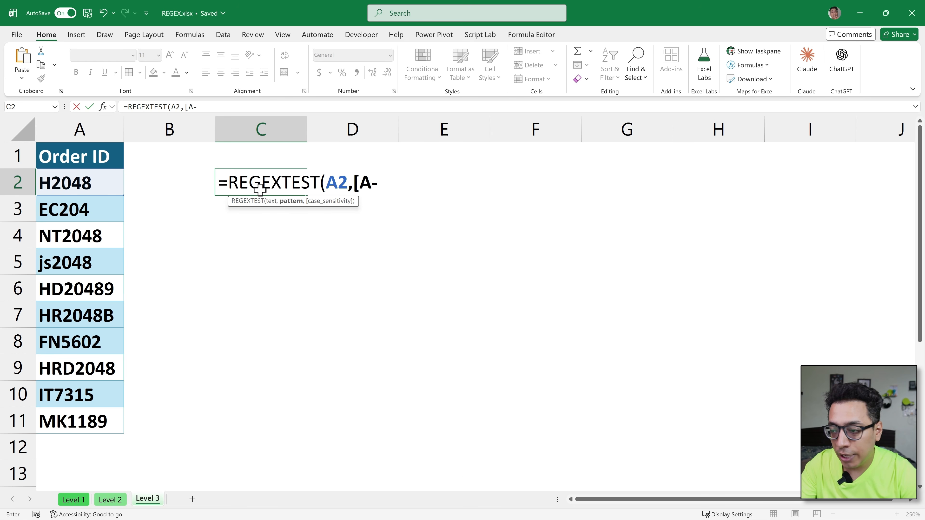
text(Z])
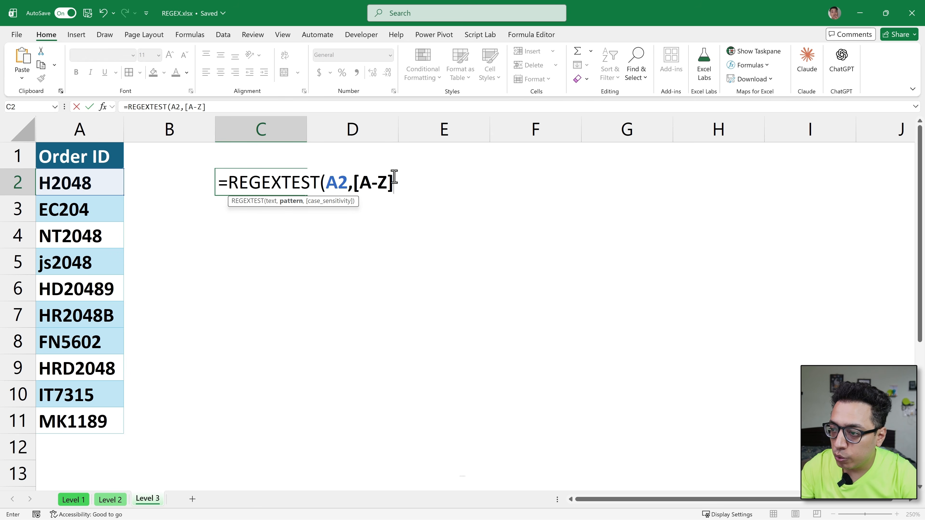
Step: Enter [A-Z]{2} as the REGEXTEST pattern to require two capital letters
text({})
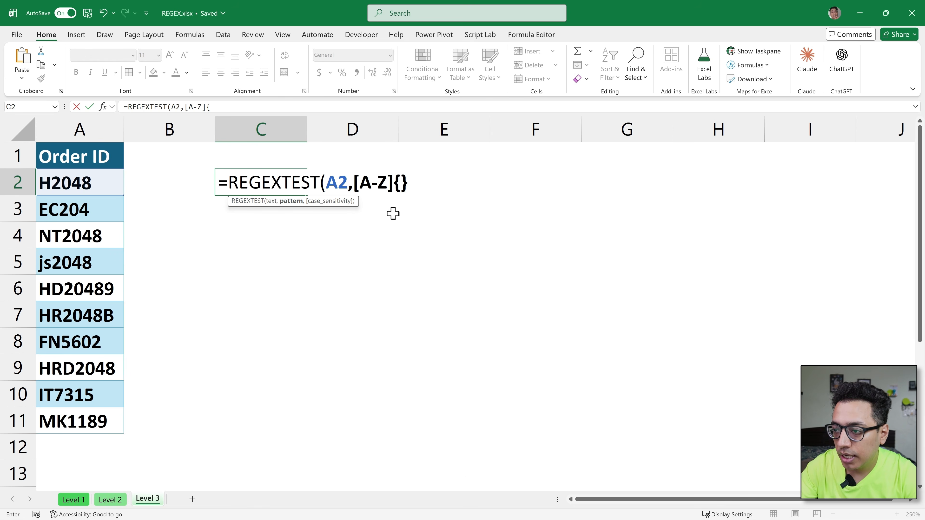
click(400, 181)
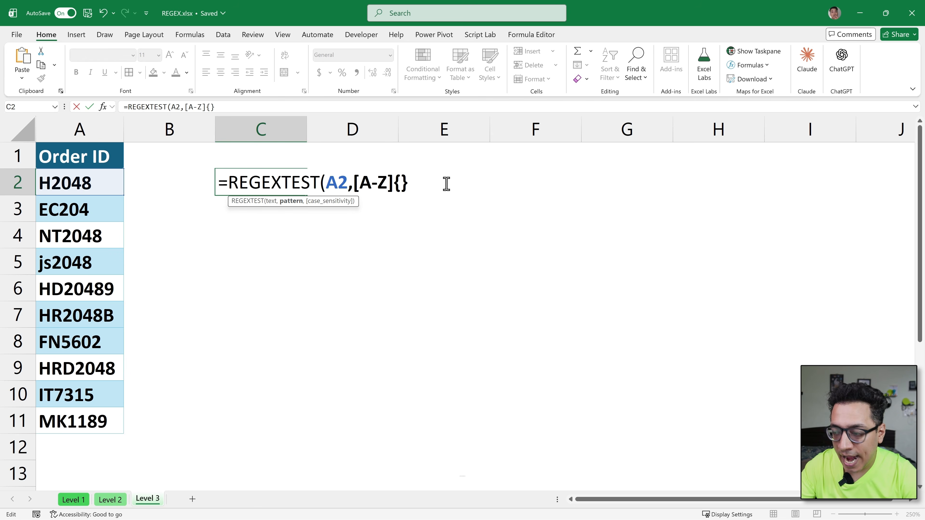
text(2)
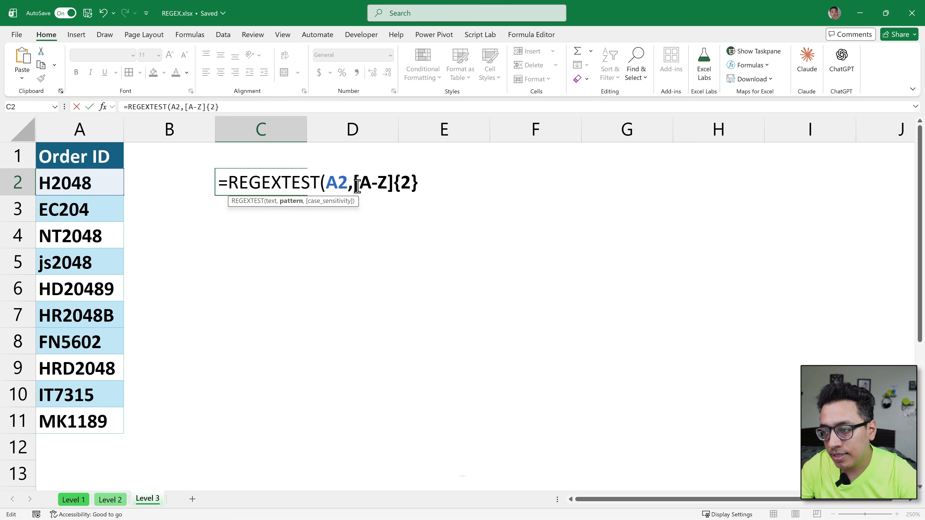
drag(356, 183, 393, 183)
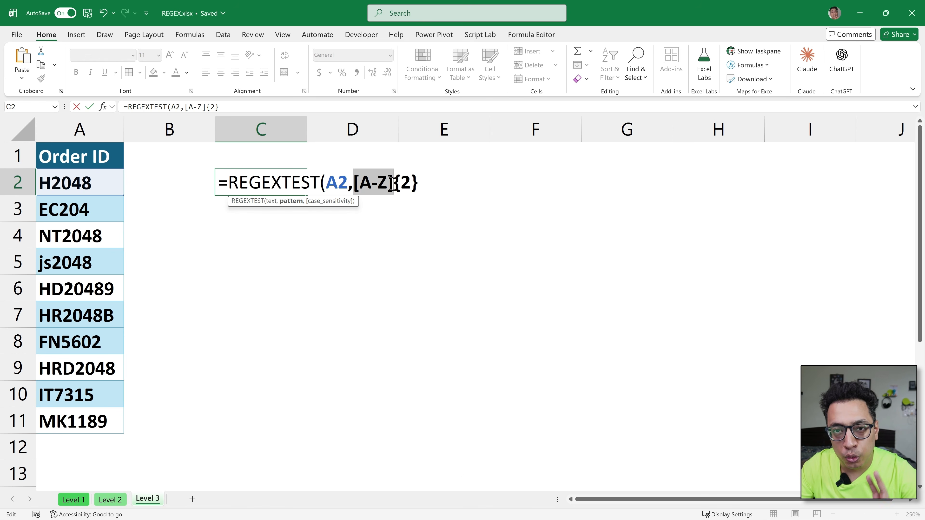
click(374, 185)
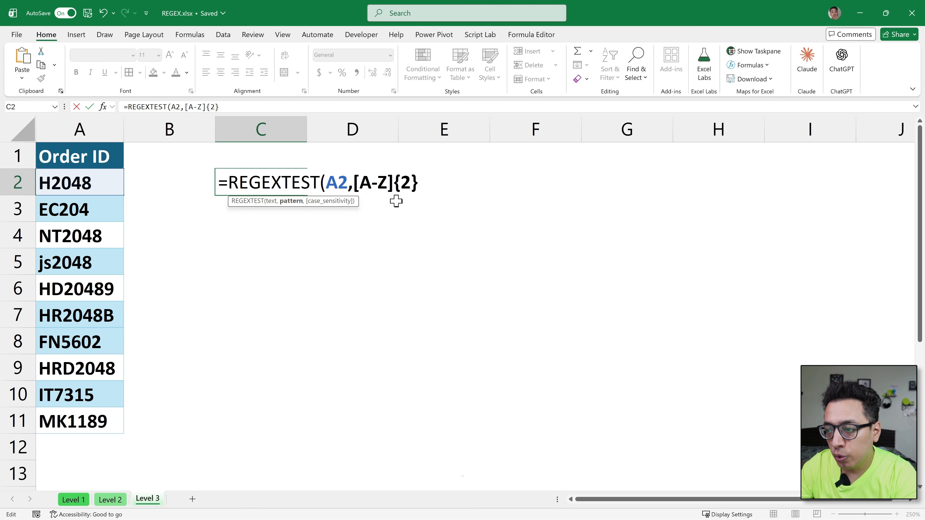
Step: Anchor the pattern to the text start with ^, enclose it in double quotes as "^[A-Z]{2}", and complete the formula in C2
key(Left)
key(Left)
key(Left)
key(Left)
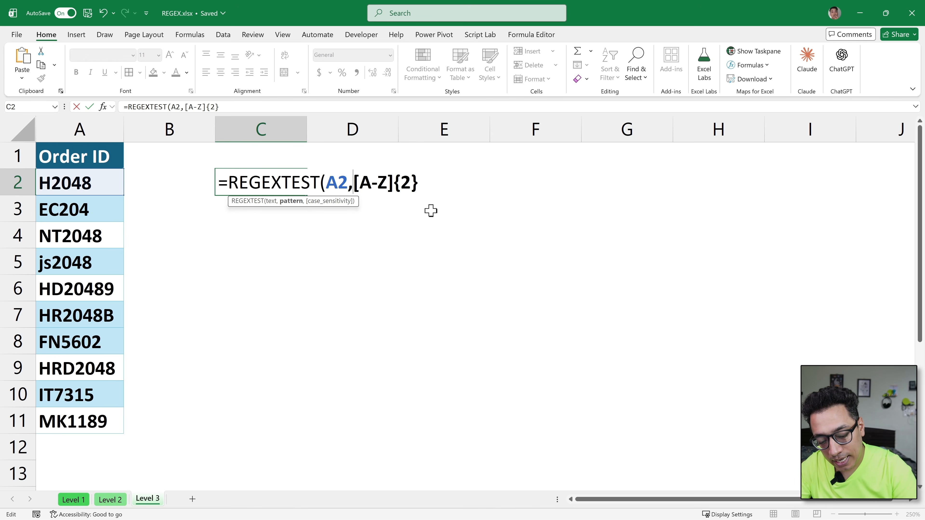
text(^)
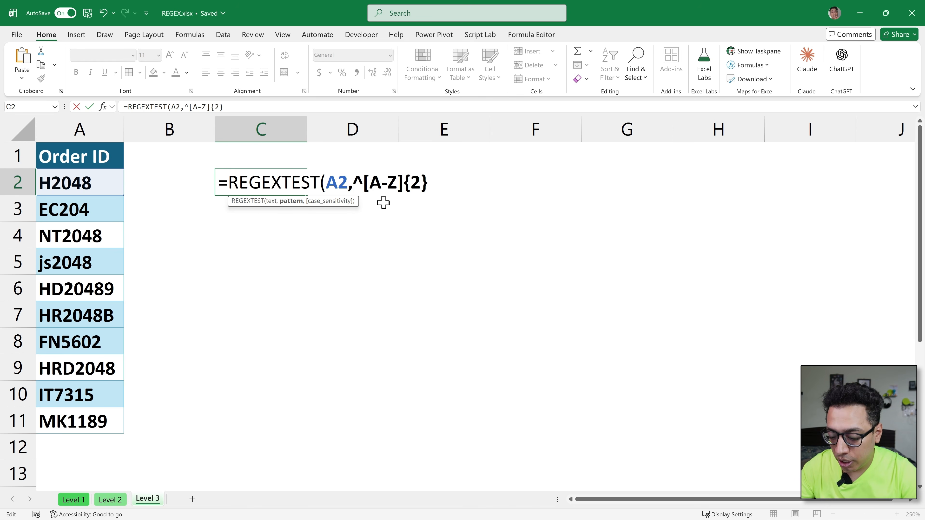
text(")
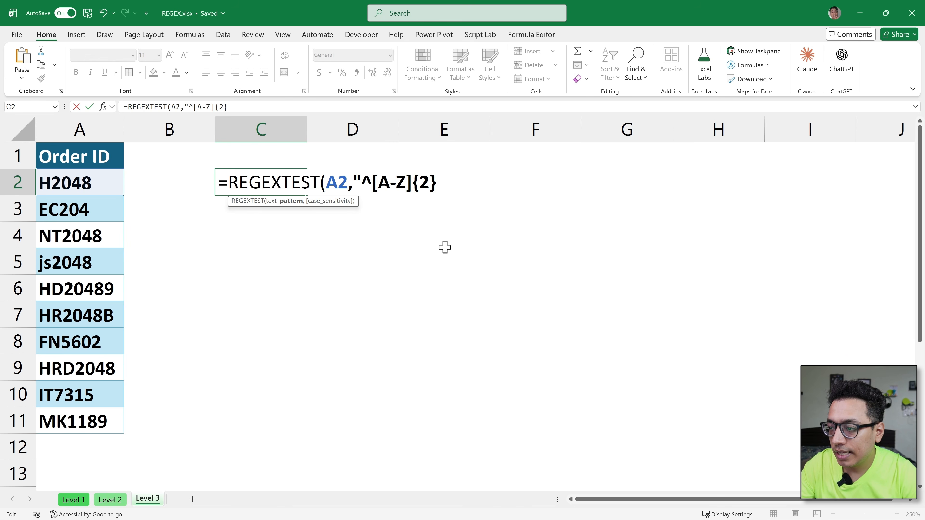
text(")
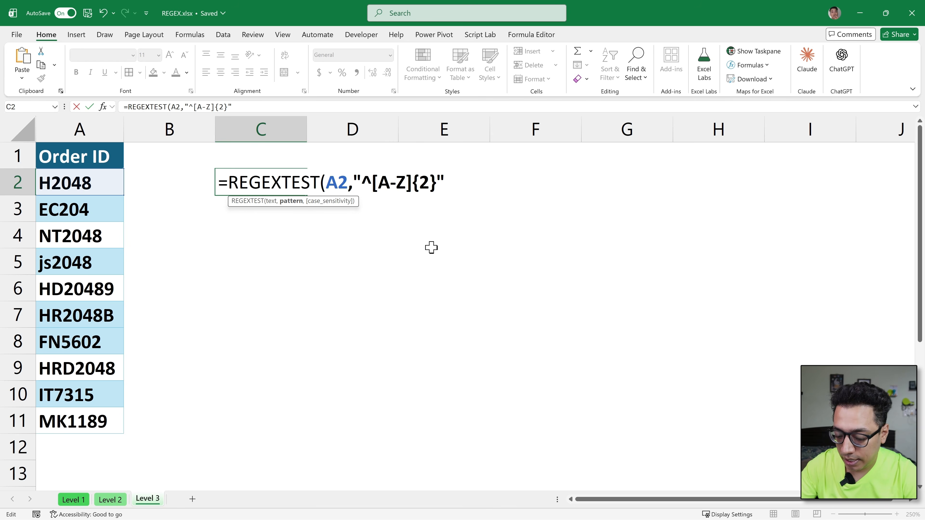
text())
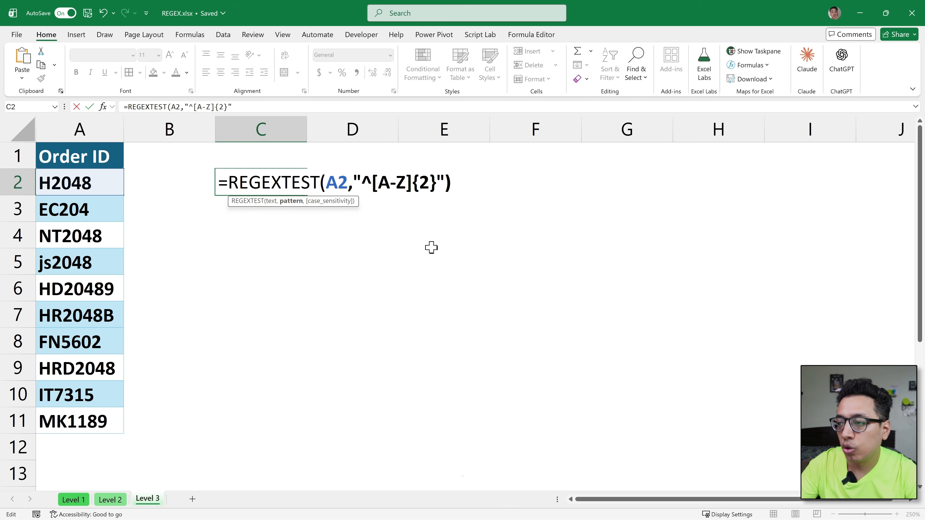
key(Return)
Step: Fill the REGEXTEST formula from C2 down through C11, alongside the last order ID
key(Left)
key(Left)
key(ctrl+Right)
key(ctrl+Left)
key(ctrl+Down)
key(Right)
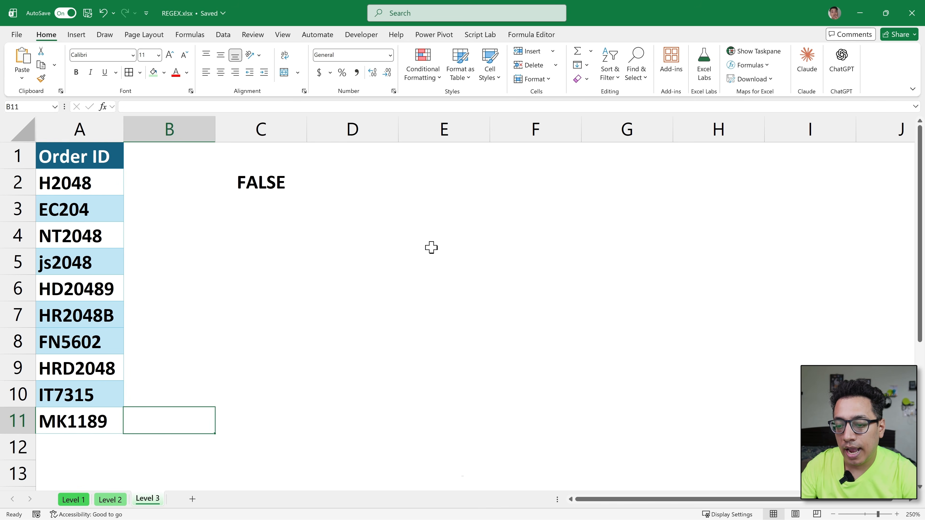
key(Right)
key(ctrl+shift+Up)
key(ctrl+d)
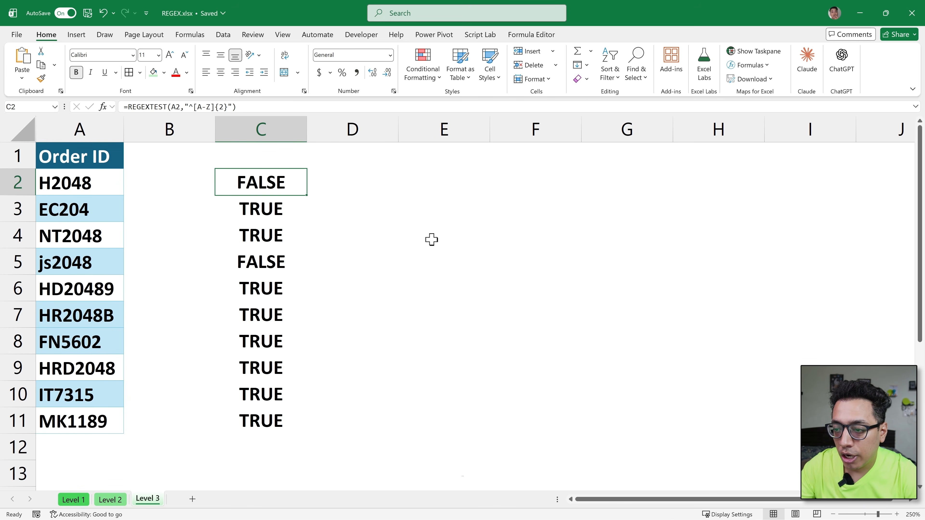
Step: Compare the REGEXTEST results in column C with the leading letters of the order IDs, including A5 and A6
click(271, 207)
click(261, 239)
drag(260, 290, 263, 414)
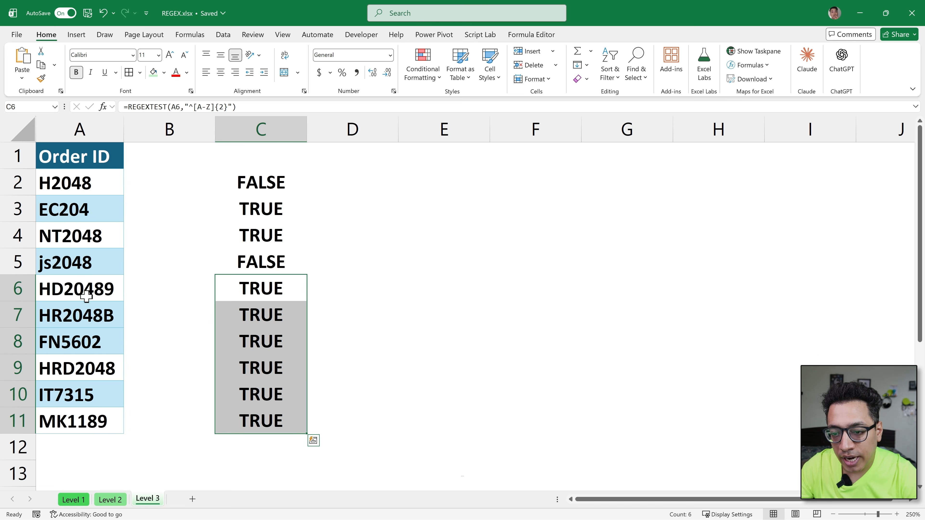
double_click(63, 289)
drag(63, 290, 42, 295)
key(Escape)
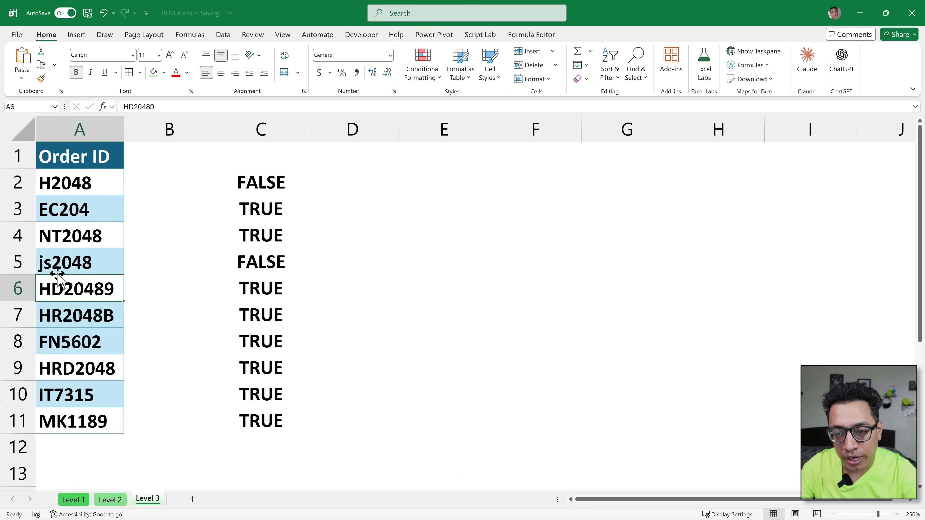
click(61, 263)
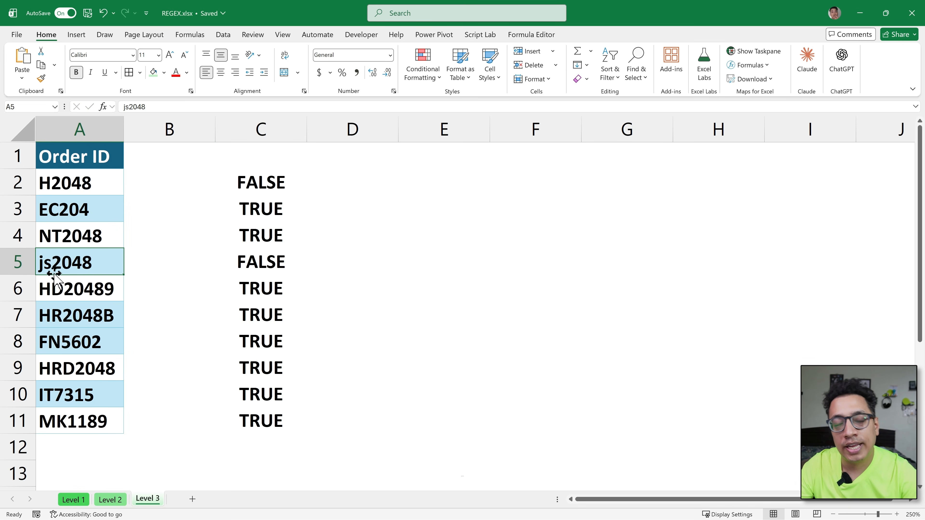
Step: Add a-z to the character class in the C2 formula so the pattern reads "^[A-Za-z]{2}"
double_click(248, 183)
click(403, 183)
text(a-z]{2}"))
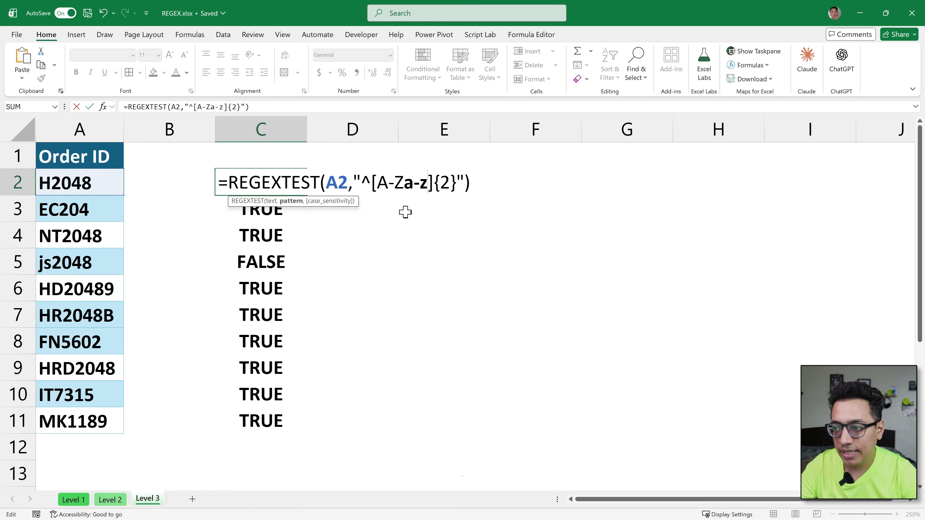
key(Return)
Step: Fill the updated C2 formula down through C11 and check the result in C5
key(Up)
key(ctrl+shift+Down)
key(ctrl+d)
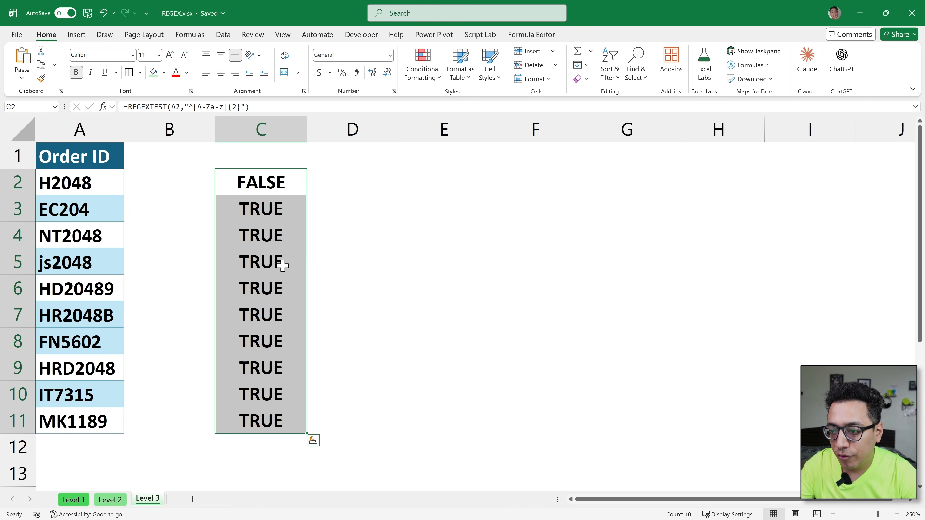
click(269, 263)
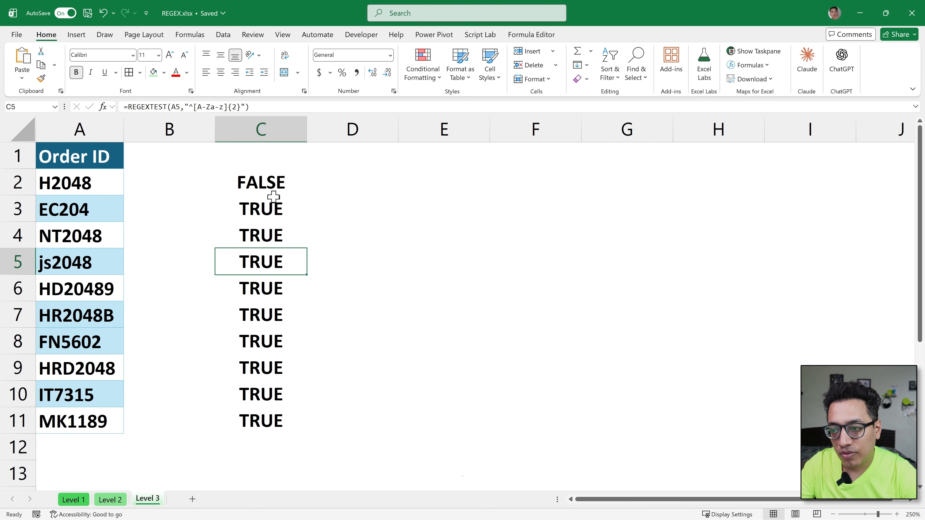
Step: Append the digit class [0-9] after {2} in the REGEXTEST pattern in C2
click(261, 182)
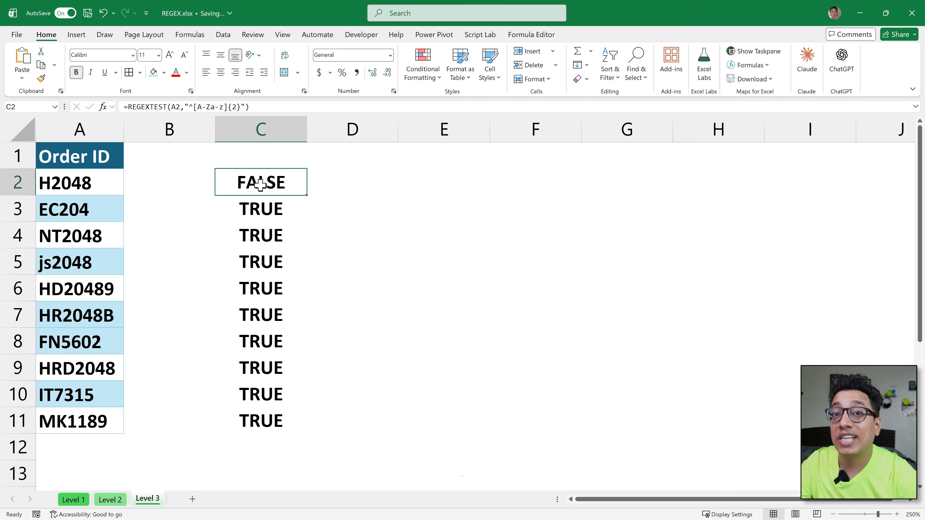
double_click(261, 182)
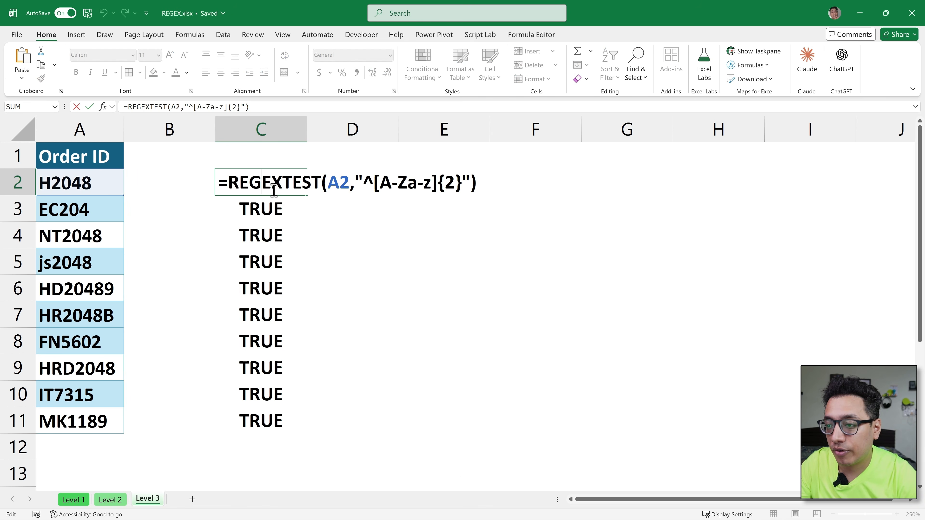
click(460, 182)
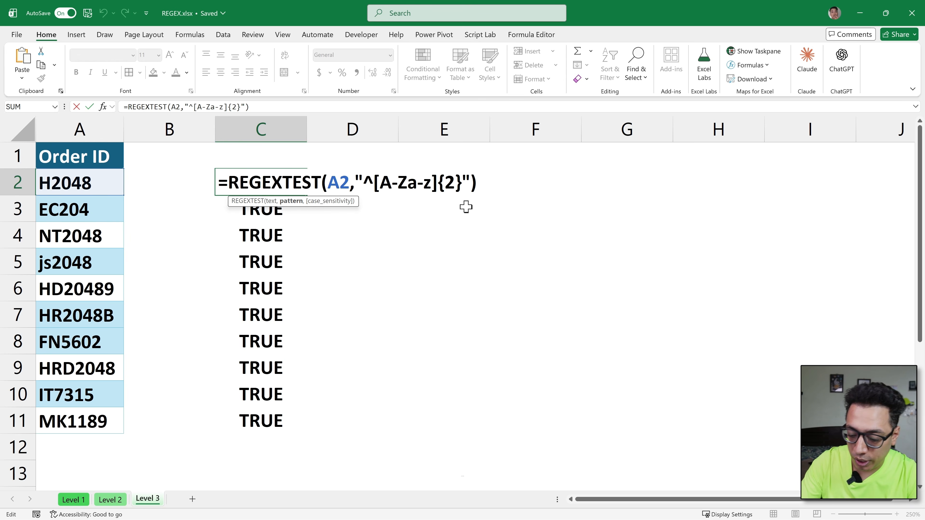
text([])
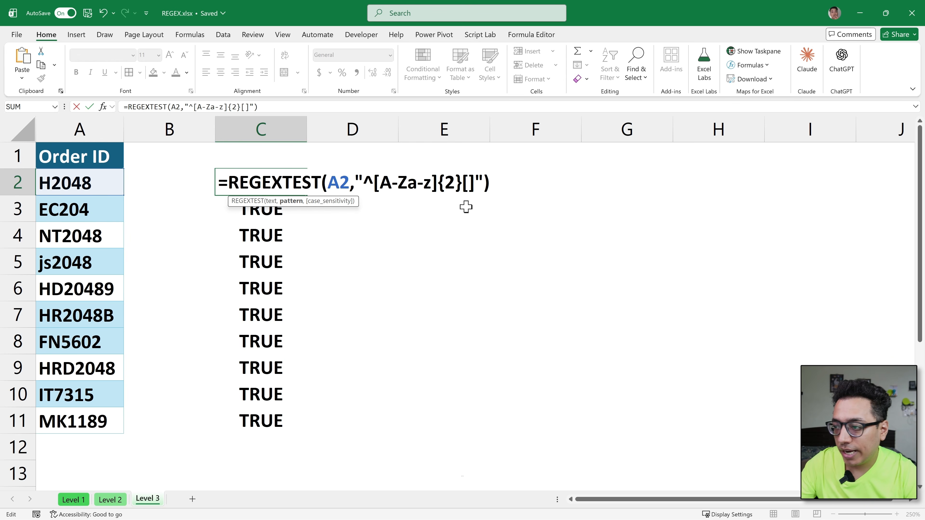
click(470, 187)
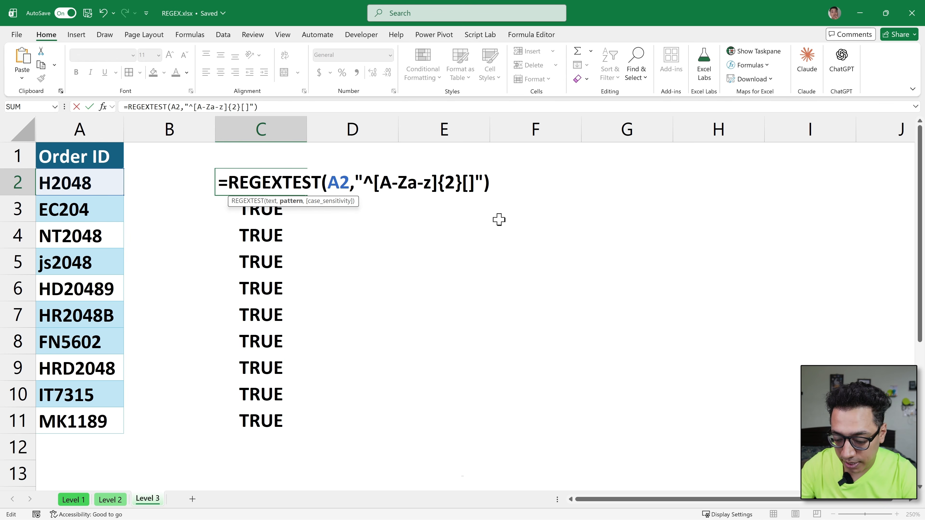
text(0-9)
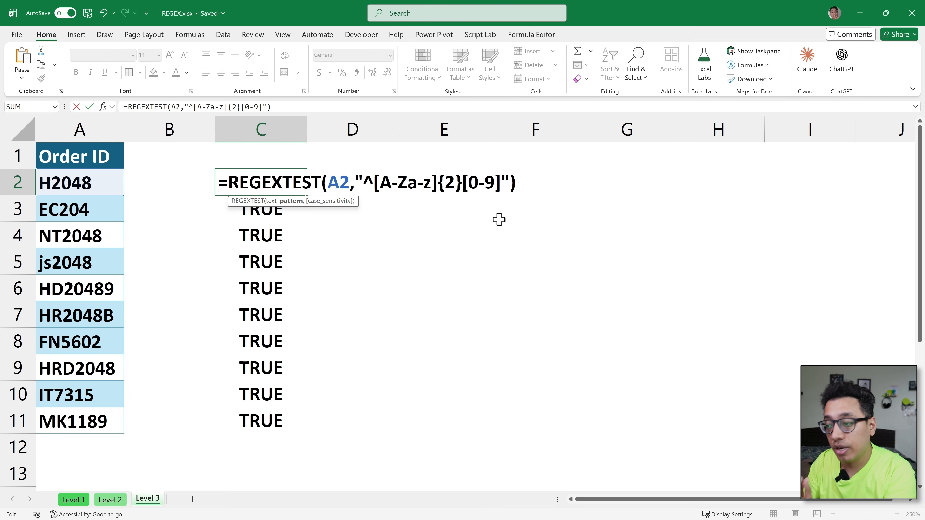
Step: Require exactly four digits at the end of the C2 text, so the pattern reads "^[A-Za-z]{2}[0-9]{4}$"
click(501, 184)
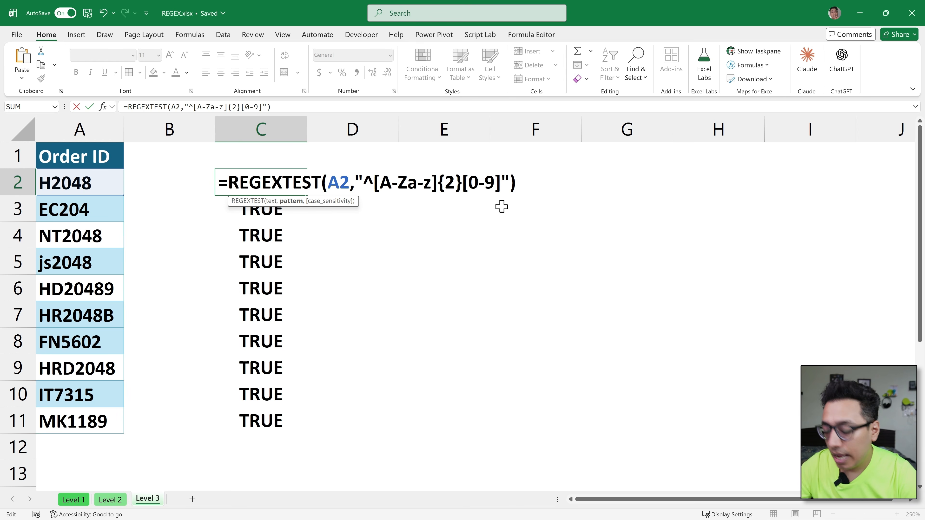
text({})
click(505, 181)
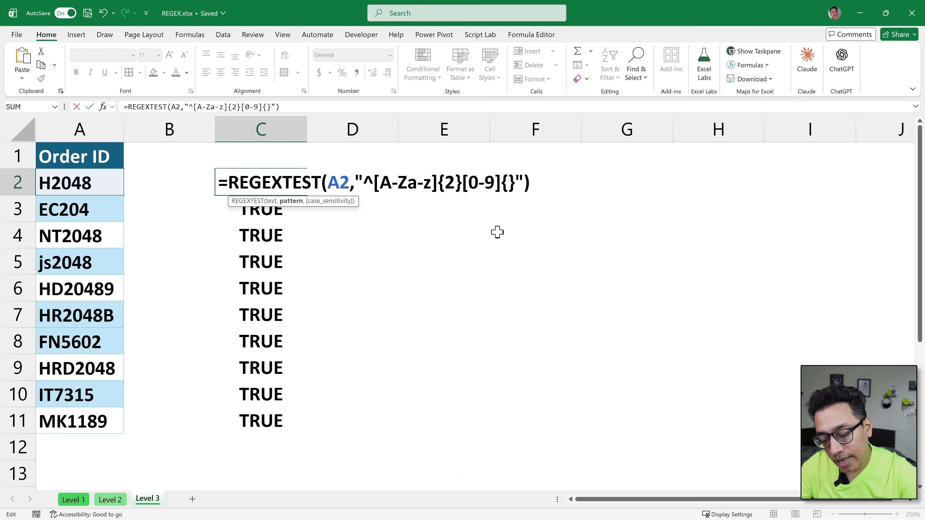
text(4)
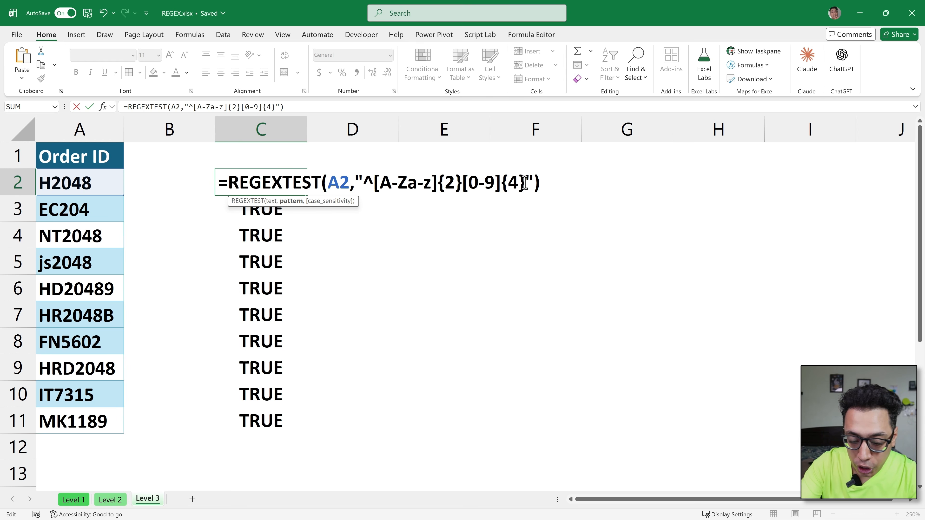
text($)
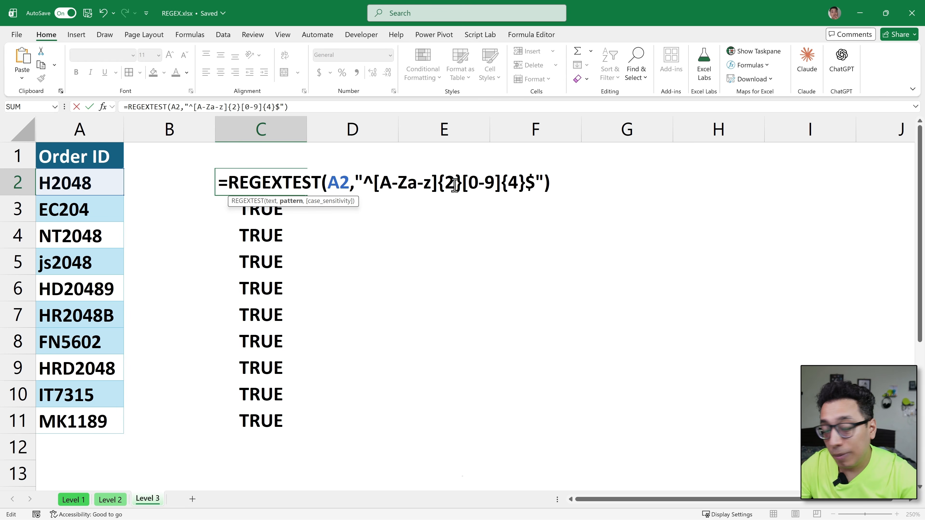
Step: Review the letter and digit parts of the C2 pattern, then fill the updated formula down through C11
drag(459, 186, 365, 190)
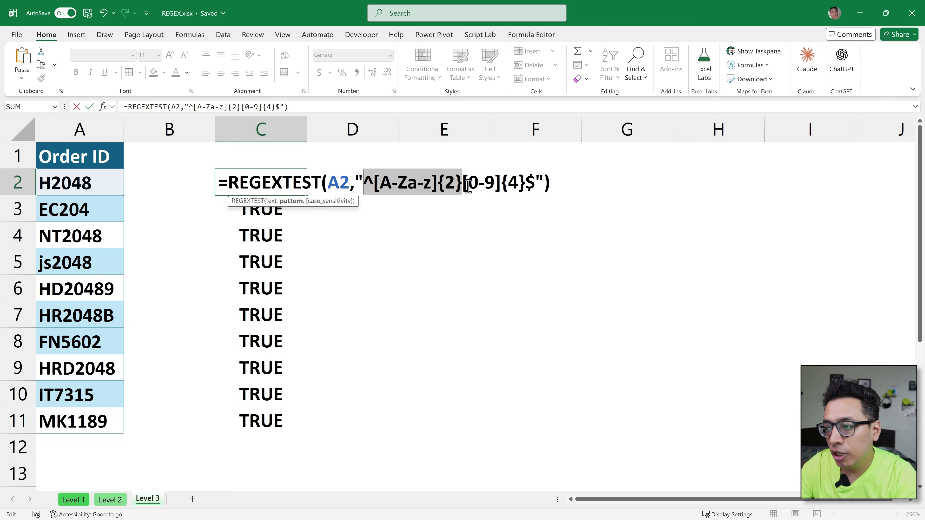
drag(463, 187, 531, 180)
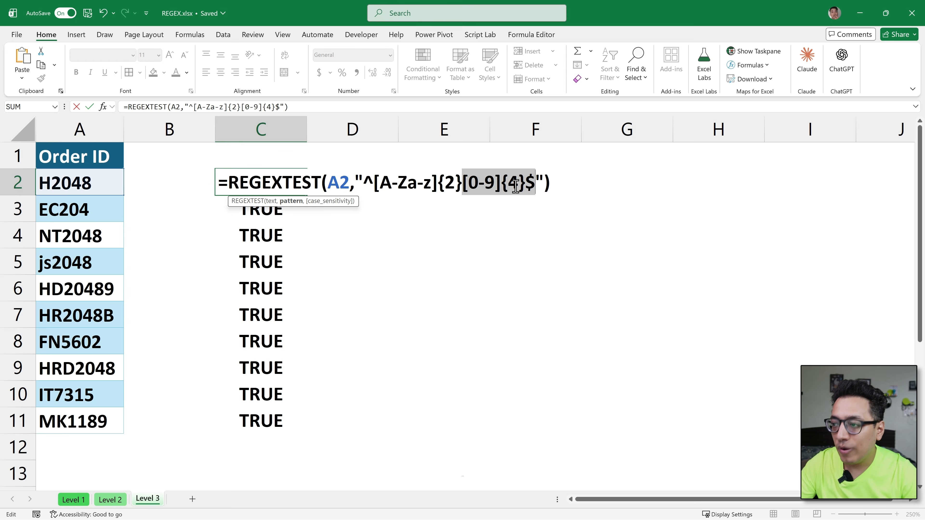
key(Return)
key(Up)
key(ctrl+shift+Down)
key(ctrl+d)
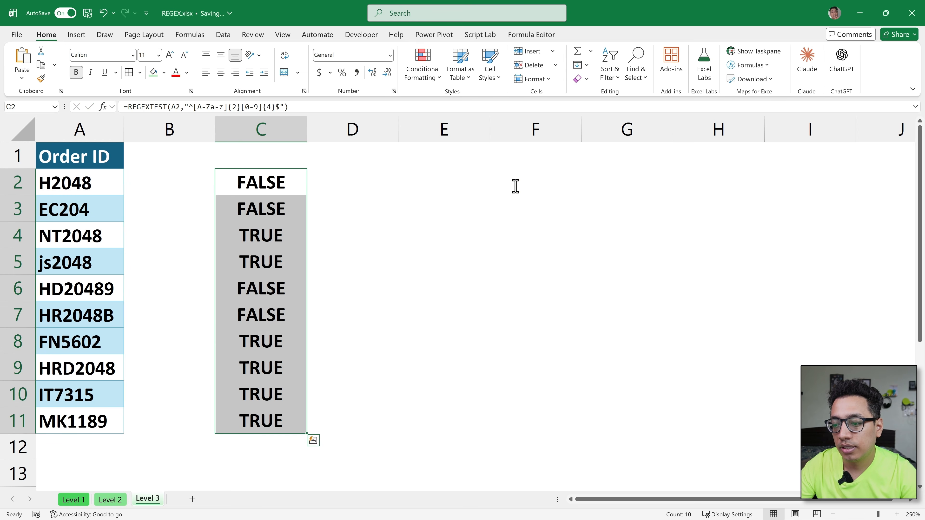
Step: Highlight the order IDs in rows 4–5, 8 and 10–11 together to compare them with their REGEXTEST results
drag(88, 236, 229, 254)
ctrl+drag(75, 344, 237, 337)
ctrl+drag(86, 424, 193, 403)
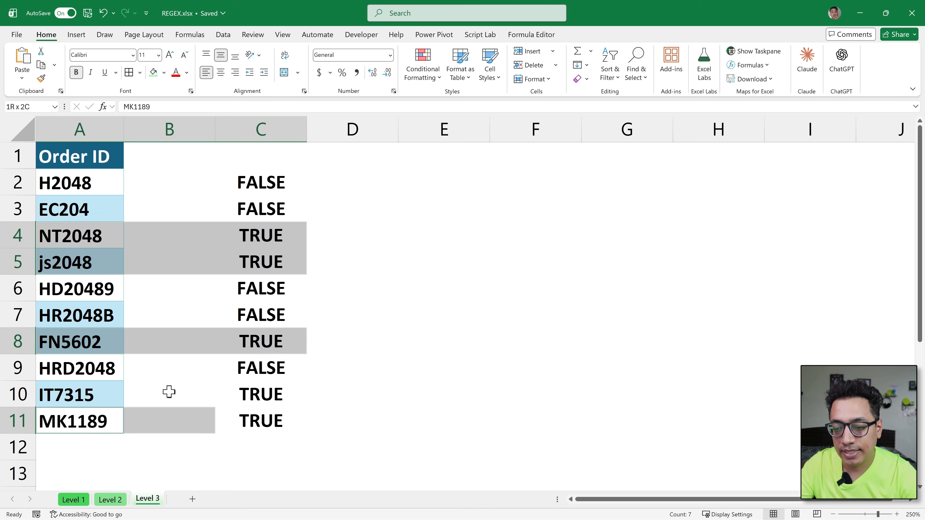